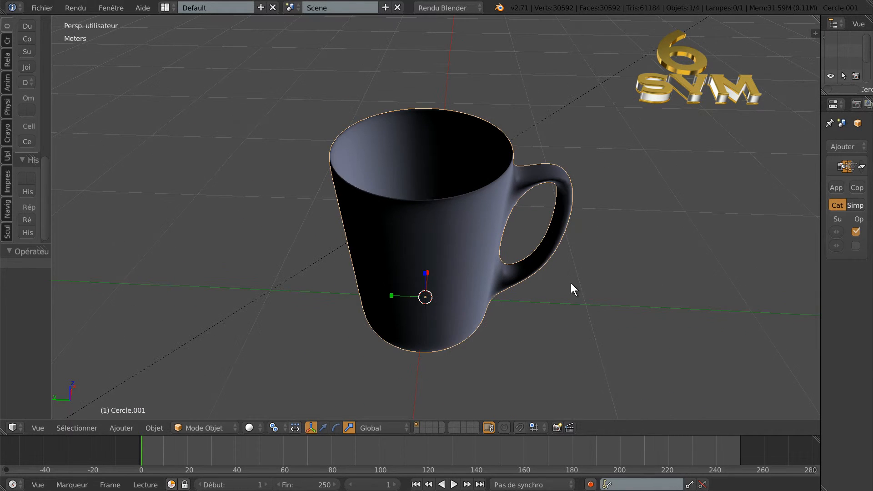
Step: Examine the finished mug from several angles, including its interior, rim and handle
middle_drag(550, 293, 594, 321)
scroll(568, 326, up, 2)
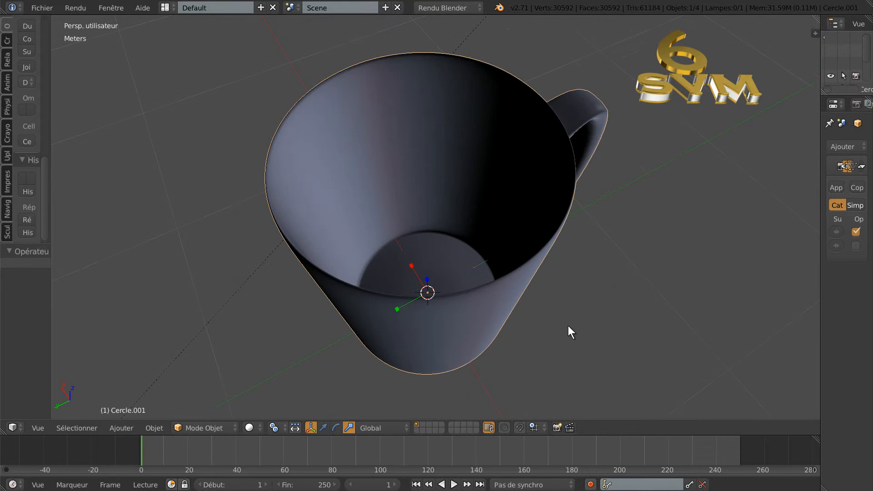
scroll(567, 325, down, 1)
middle_drag(555, 328, 603, 297)
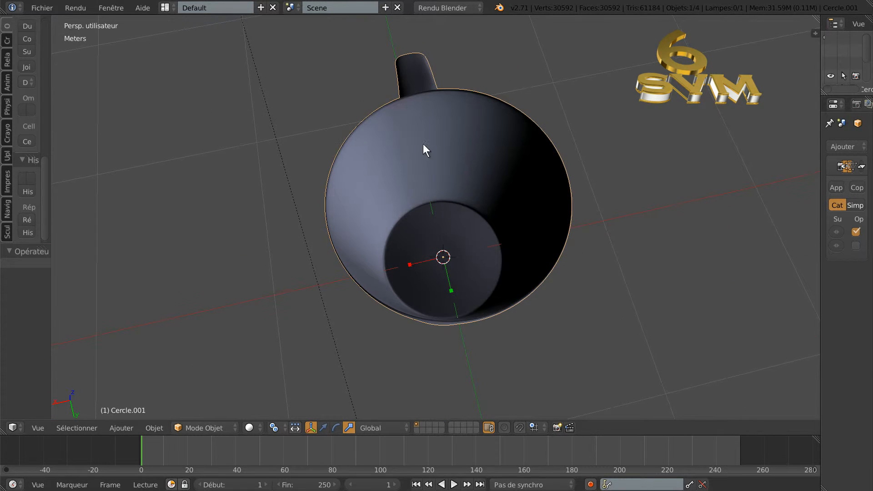
middle_drag(501, 229, 461, 245)
middle_drag(389, 230, 616, 303)
middle_drag(519, 301, 525, 331)
scroll(524, 315, down, 3)
scroll(519, 293, up, 2)
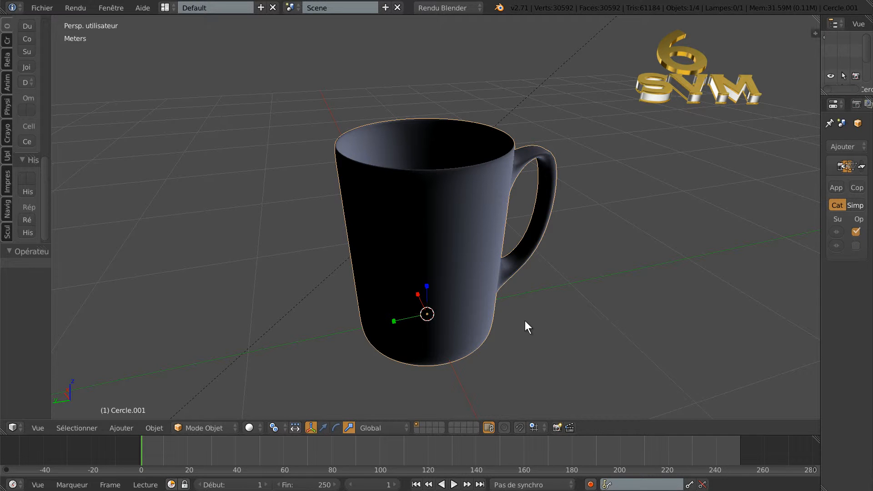
Step: Delete the finished mug from the scene
key(w)
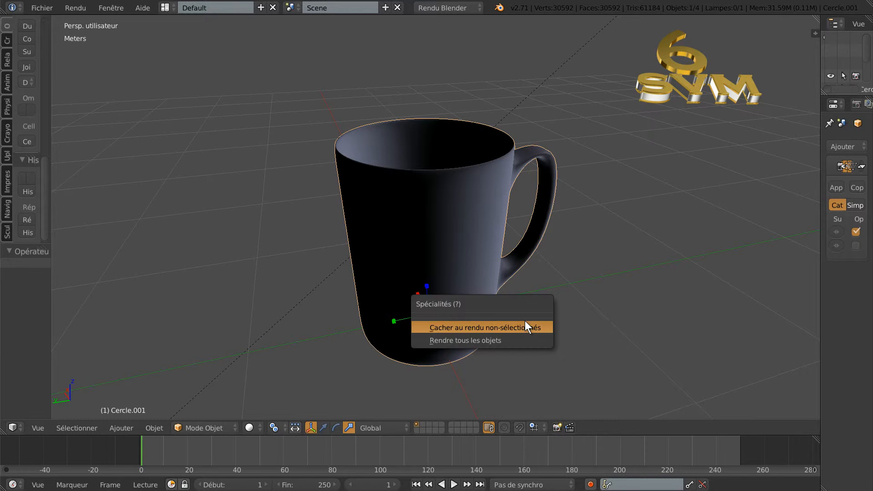
key(x)
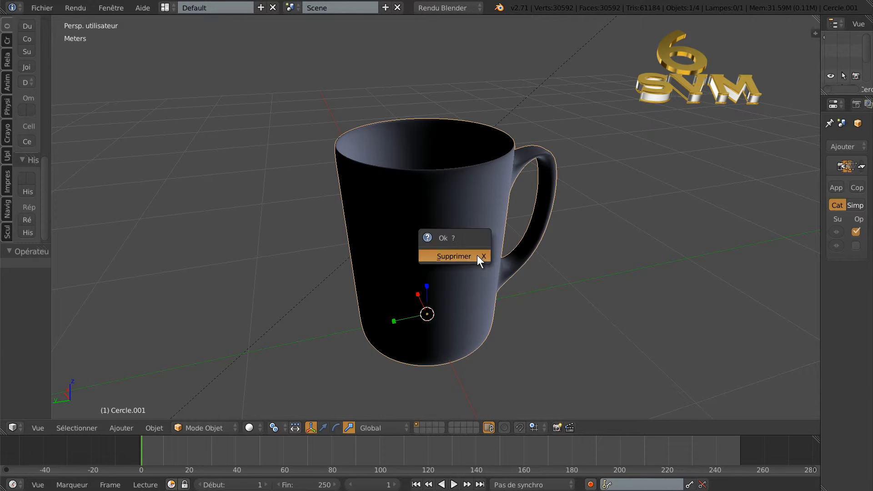
click(477, 256)
mouse_move(506, 293)
middle_down()
mouse_move(583, 255)
mouse_move(579, 273)
mouse_move(536, 298)
mouse_move(546, 296)
mouse_move(505, 279)
middle_up()
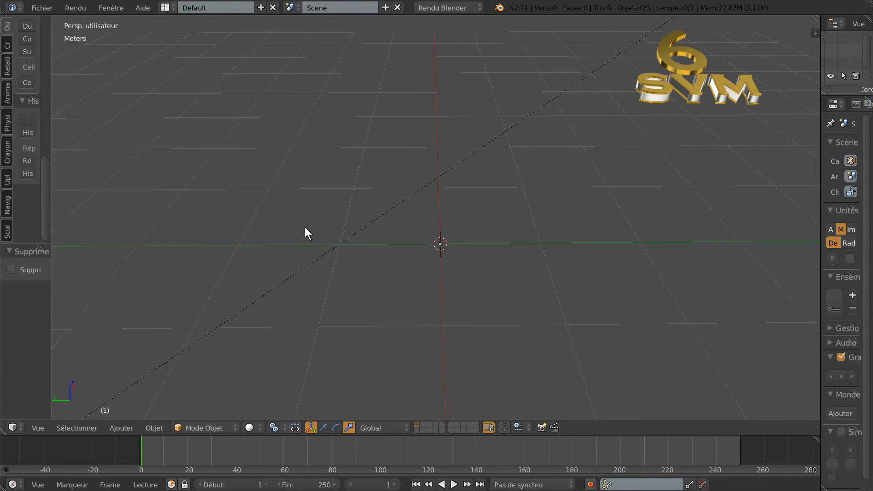
Step: Widen the tool shelf and add a mesh circle with 32 vertices and a 1 m radius at the origin
drag(50, 113, 119, 114)
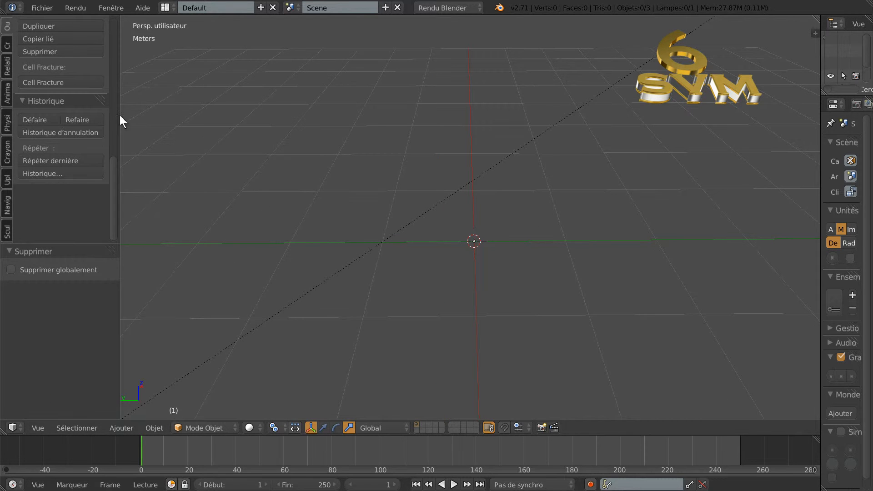
click(8, 42)
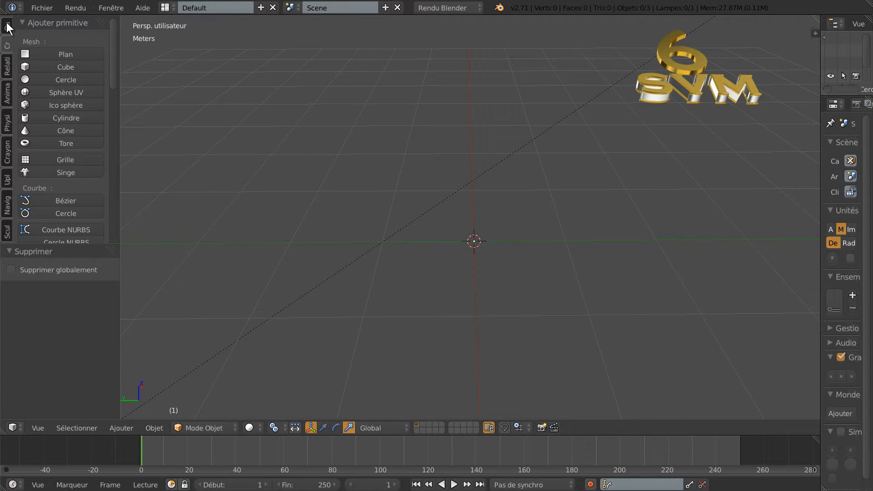
scroll(114, 66, down, 2)
scroll(114, 73, up, 2)
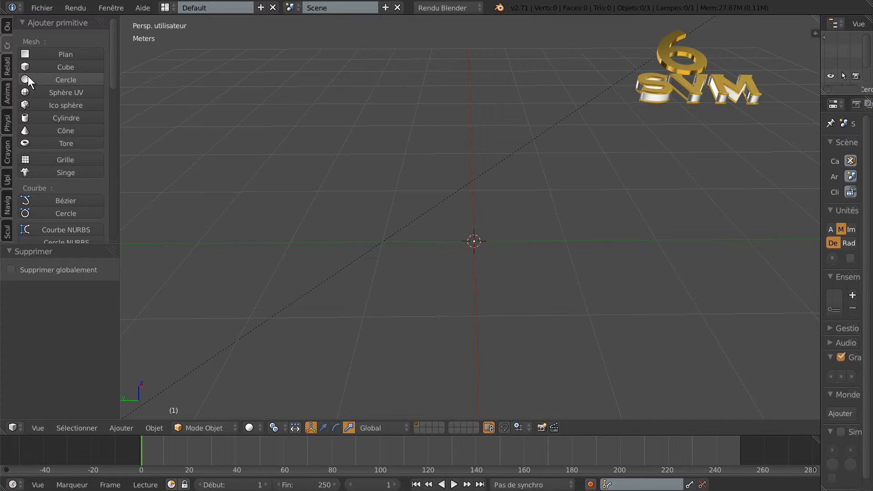
click(41, 78)
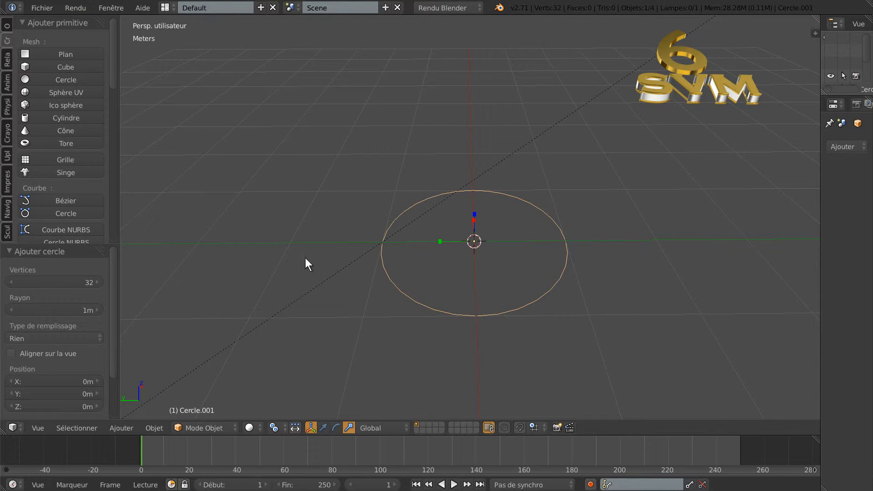
Step: Enter Edit mode on the circle and scale it down to about 0.118 in the top view
key(Tab)
middle_drag(487, 173, 506, 171)
middle_drag(586, 203, 591, 252)
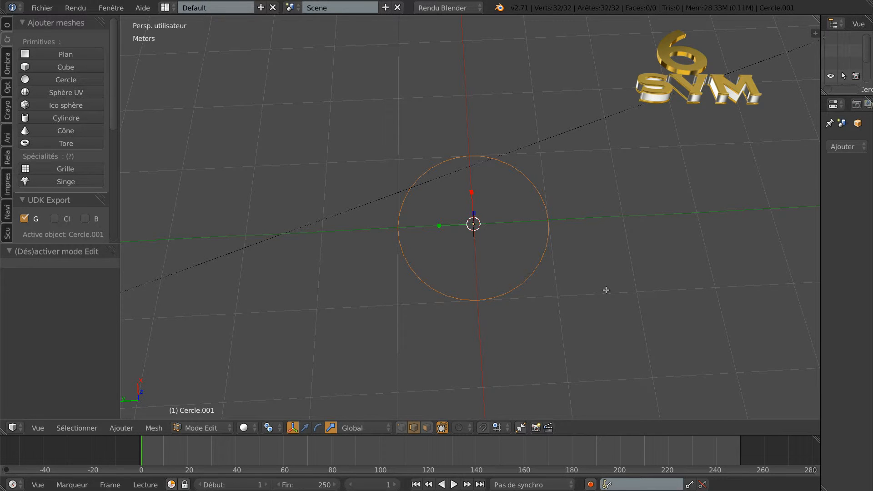
key(KP_7)
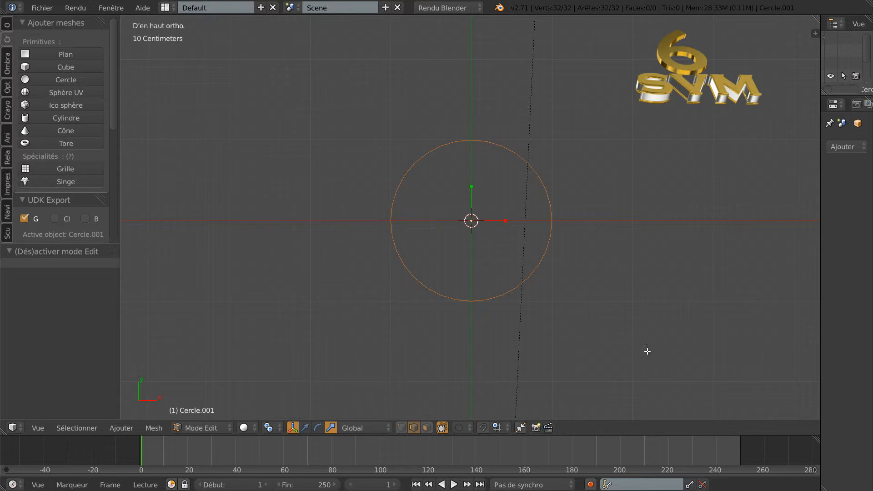
key(s)
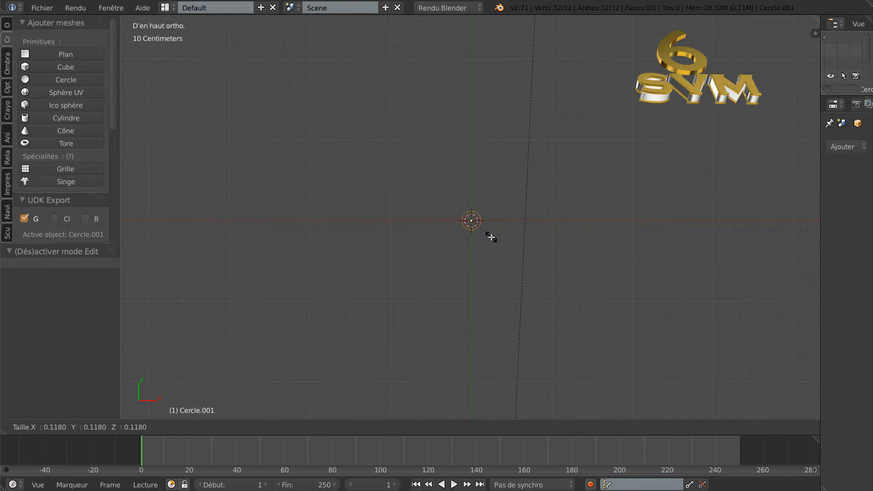
click(491, 237)
Step: Extrude the circle inward with a scale of 0 to fill it with faces meeting at its centre
mouse_move(510, 304)
middle_down()
mouse_move(511, 236)
mouse_move(502, 316)
middle_up()
scroll(502, 316, up, 2)
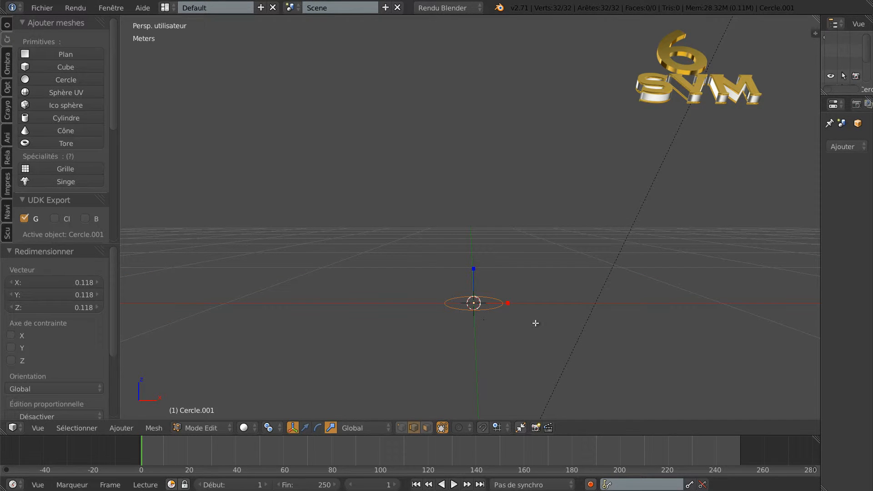
middle_drag(627, 329, 634, 360)
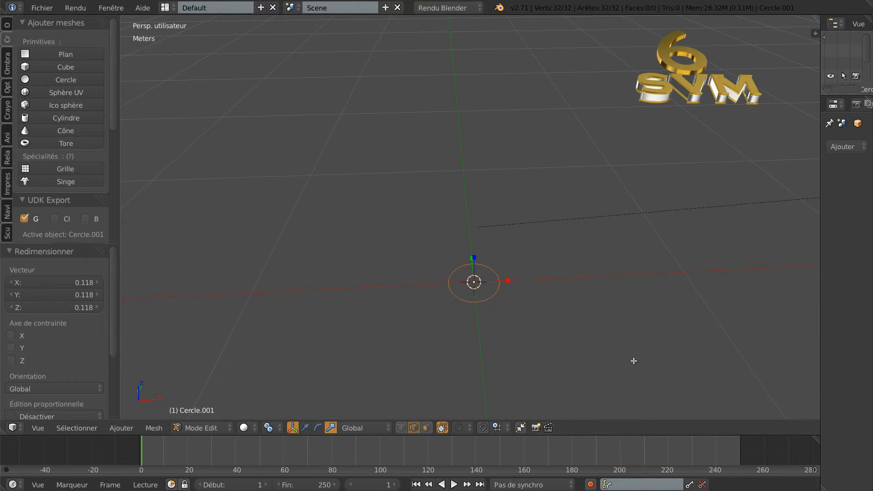
key(e)
key(s)
key(0)
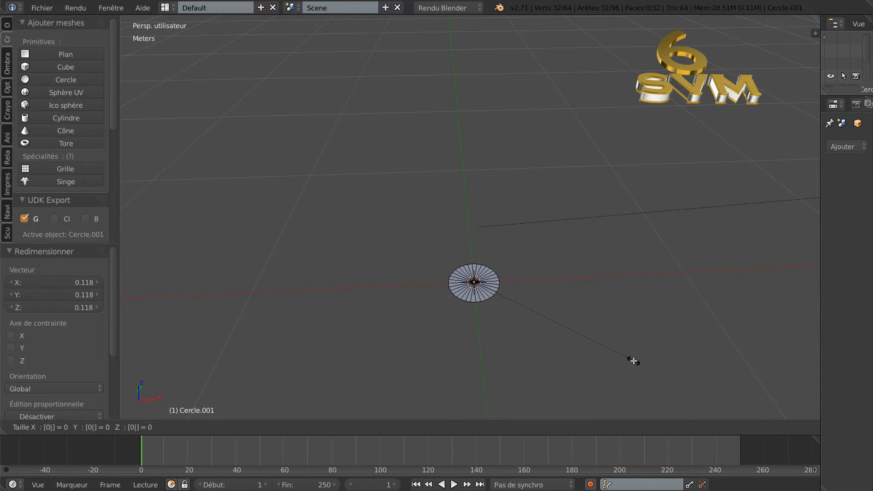
key(Return)
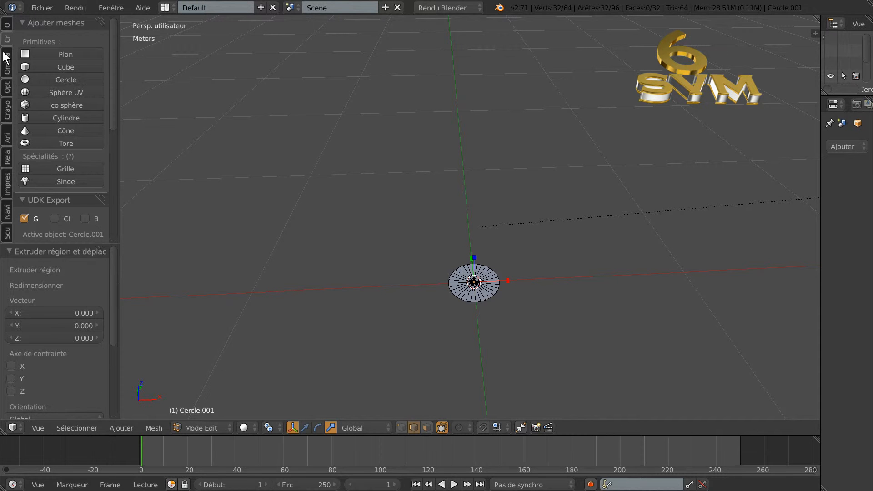
Step: Remove the duplicate vertices at the disc's centre with a merge distance of 0.0001
click(7, 26)
drag(115, 48, 113, 156)
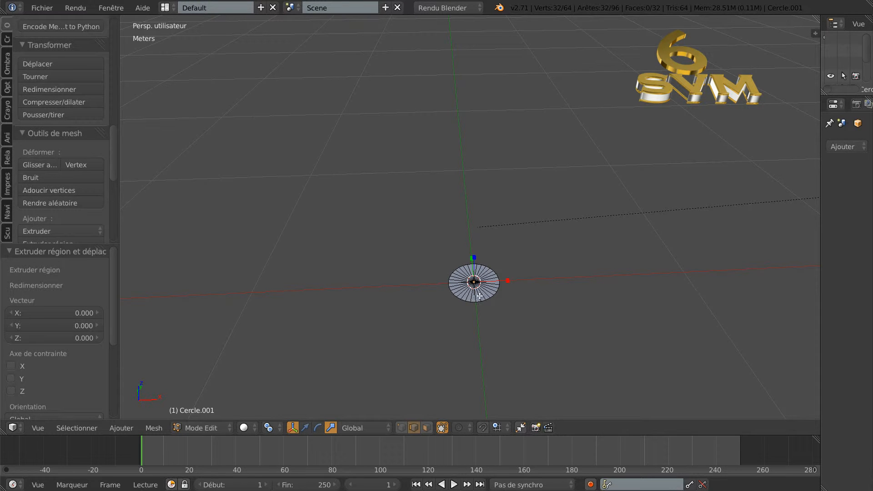
drag(113, 158, 117, 204)
click(61, 213)
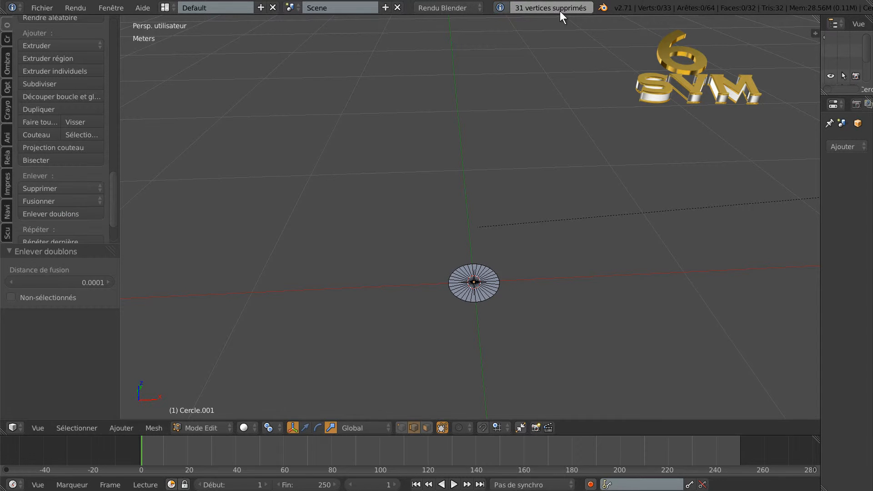
Step: Select the disc's outer edge loop in edge select mode and extrude it outward in the top view, scaled to about 1.61
middle_drag(561, 259, 580, 313)
click(426, 428)
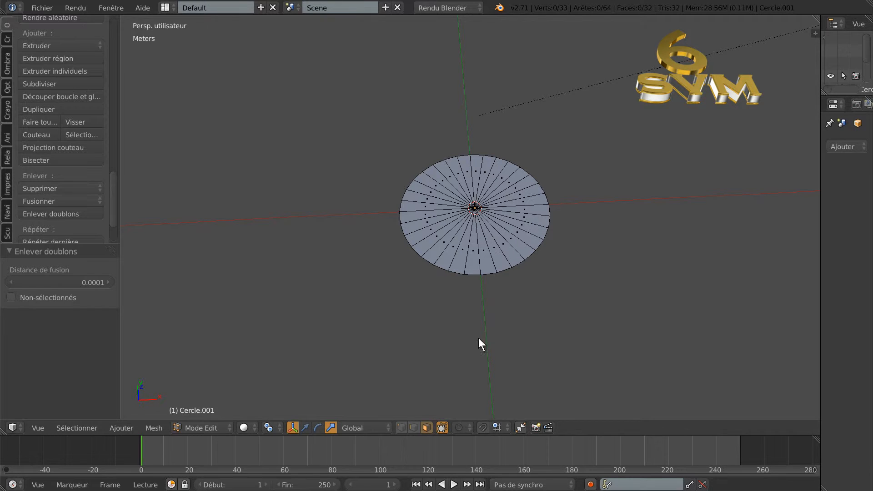
click(413, 428)
alt+click(521, 261)
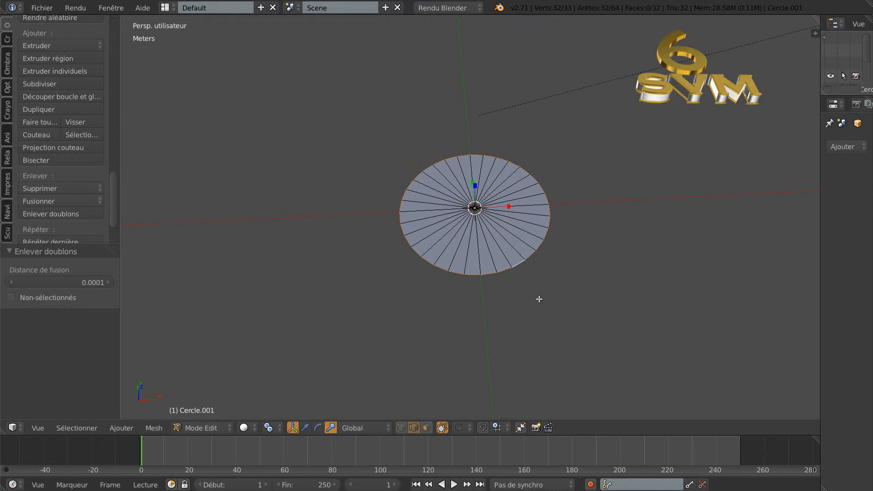
scroll(542, 305, up, 1)
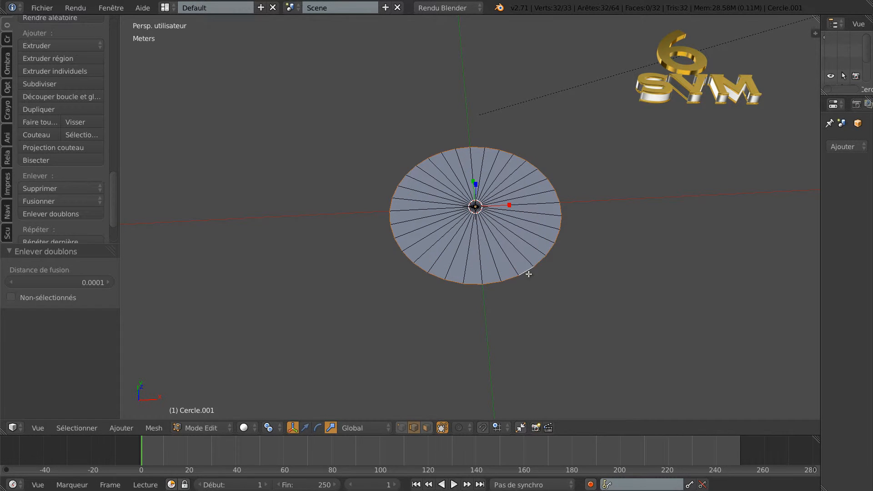
middle_drag(587, 309, 599, 338)
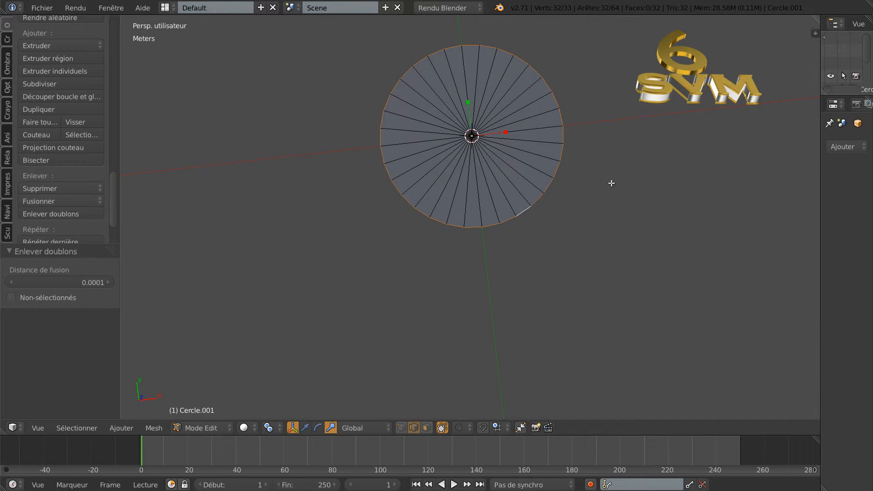
key(KP_7)
shift+scroll(635, 194, down, 3)
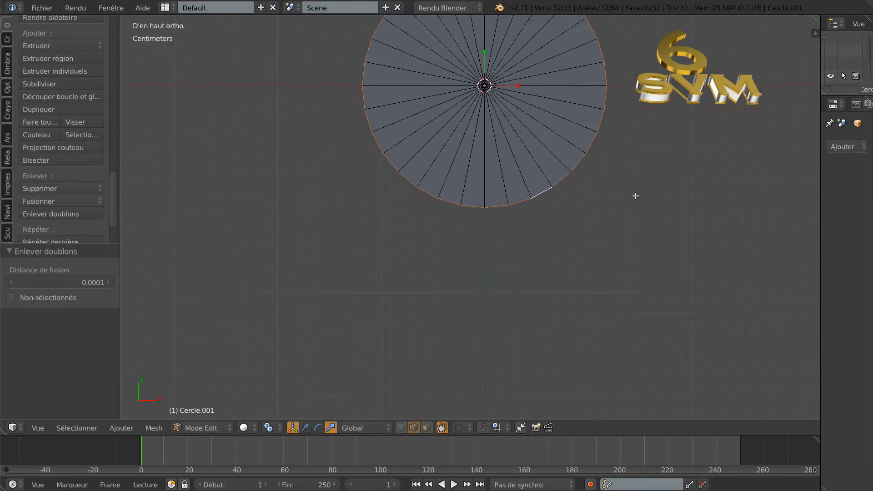
shift+middle_drag(651, 145, 639, 279)
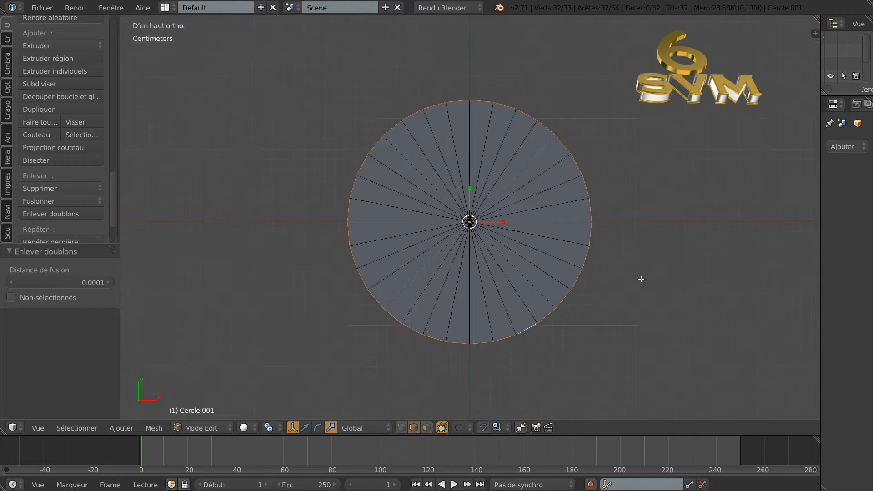
scroll(640, 288, down, 4)
key(e)
key(s)
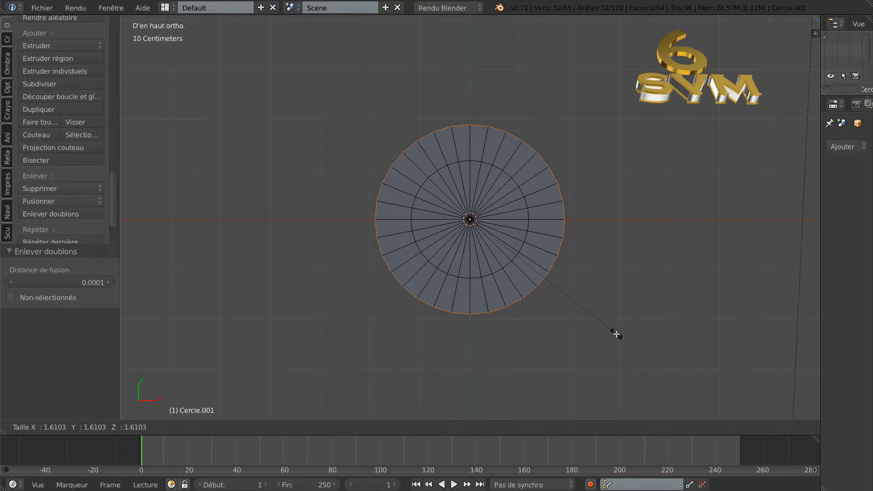
click(615, 334)
scroll(616, 334, down, 1)
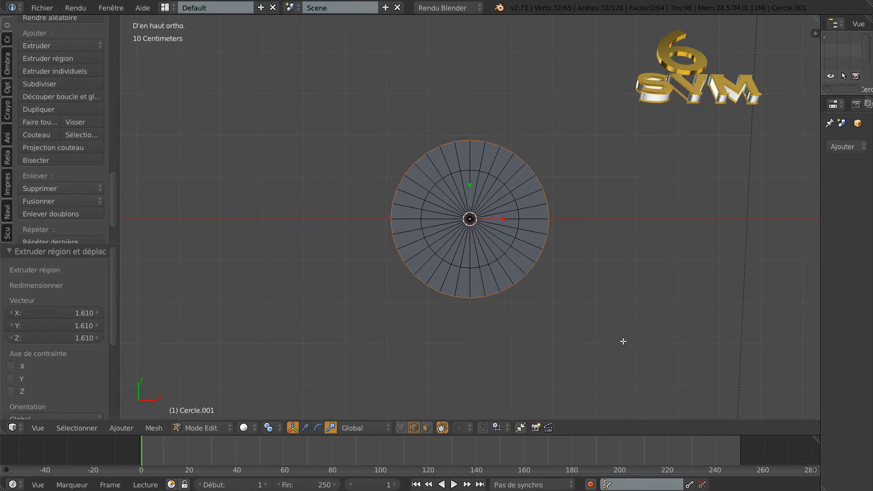
Step: Turn on the translate manipulator and move the outer edge loop about 1.74 cm down along Z
middle_drag(530, 376, 536, 278)
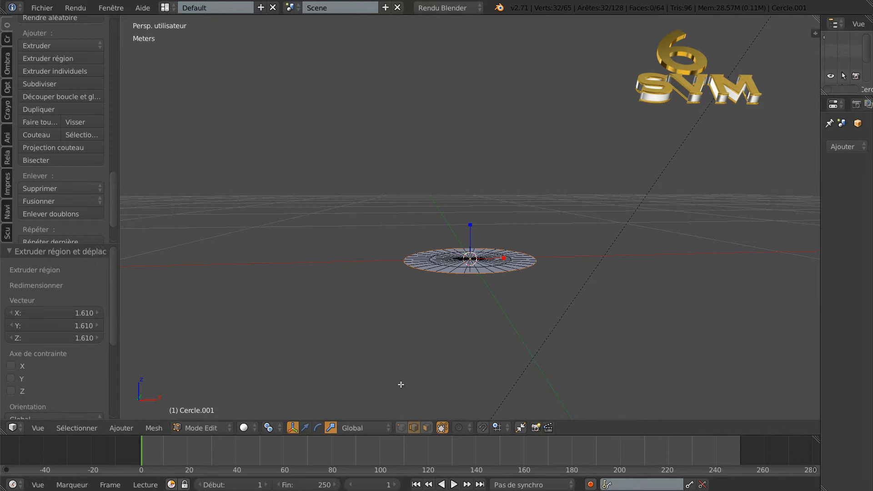
click(304, 428)
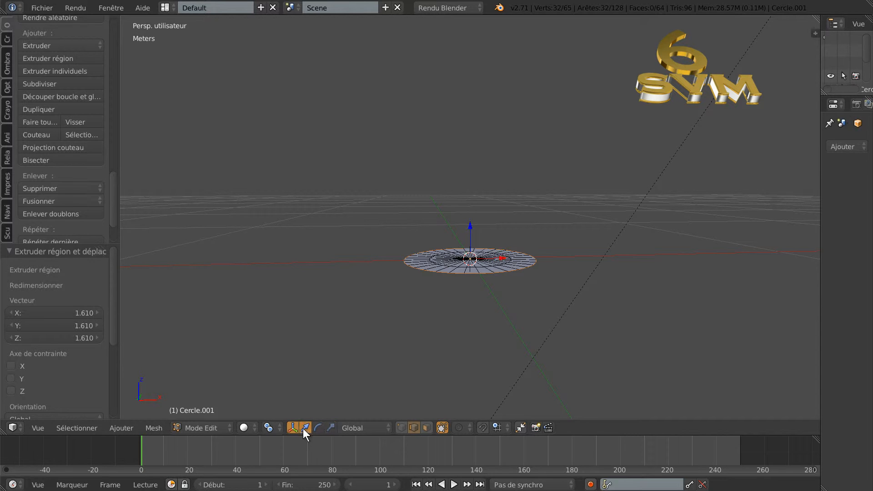
key(e)
key(z)
click(472, 232)
mouse_move(473, 321)
middle_down()
mouse_move(475, 277)
mouse_move(478, 329)
middle_up()
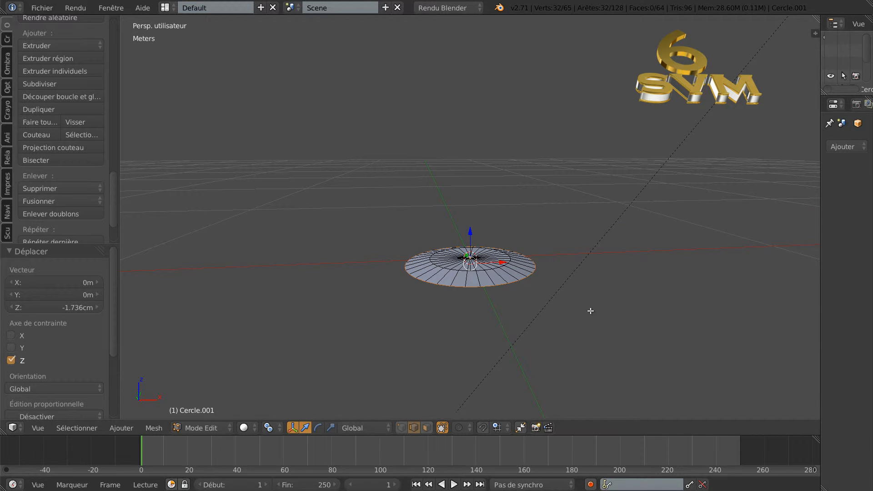
Step: Extrude the outer edge loop outward from the top view, scaled to about 1.36
key(KP_7)
key(e)
key(s)
click(628, 351)
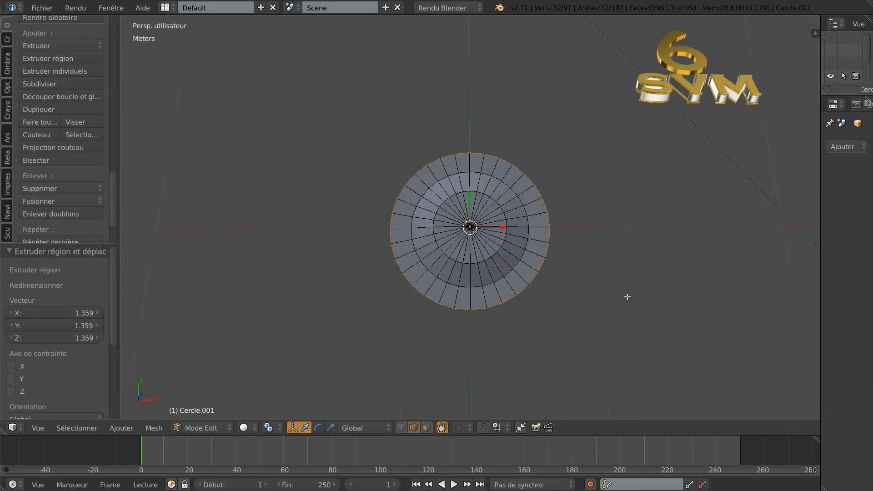
Step: Lower the new outer edge loop by about 2.09 cm along Z
middle_drag(626, 318, 621, 224)
key(e)
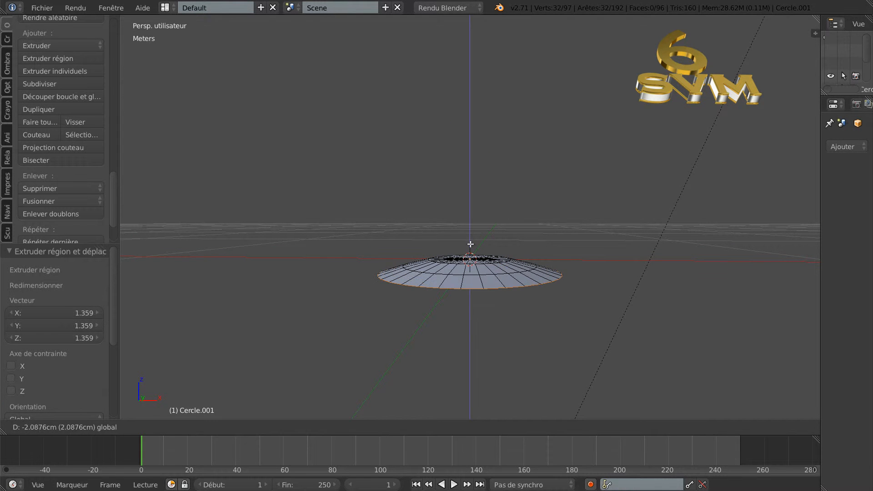
click(512, 312)
middle_drag(513, 312, 533, 322)
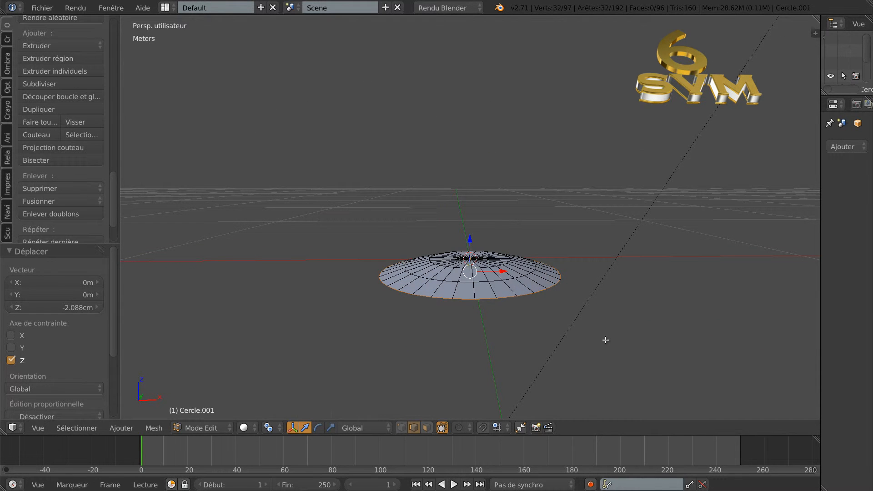
Step: Extrude the disc's outer edge loop outward from the top view, scaled to about 1.10
key(KP_7)
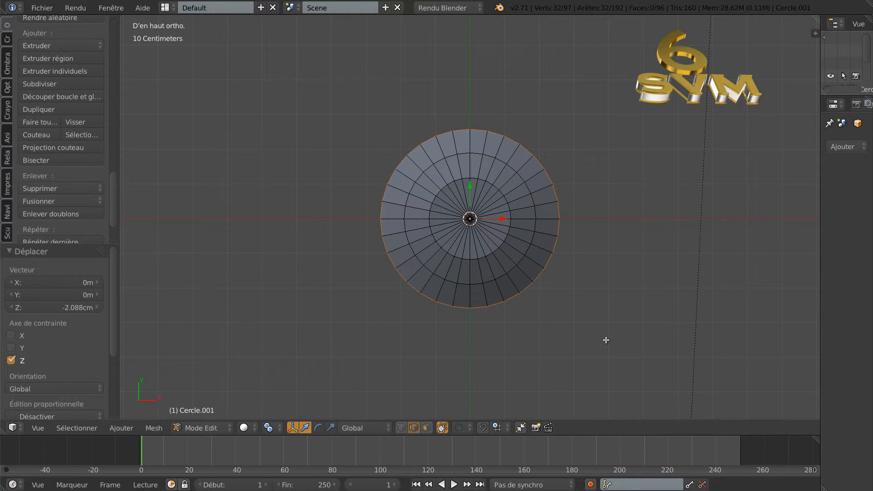
key(z)
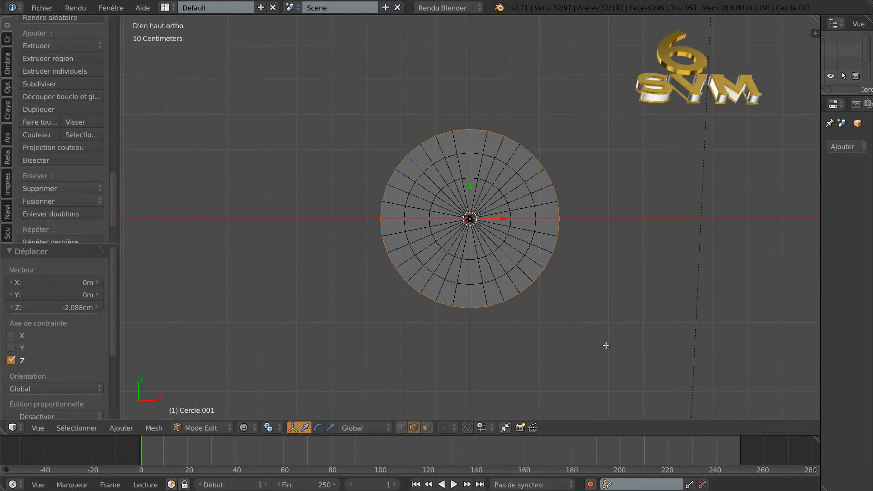
key(z)
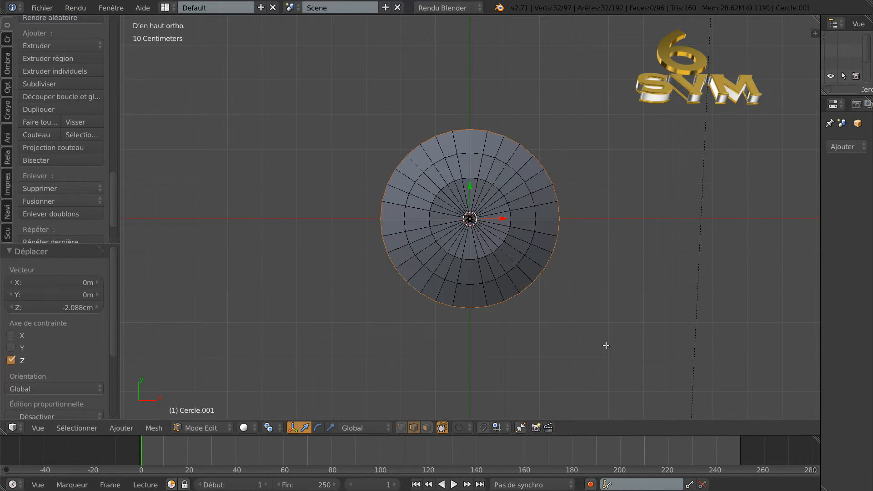
key(e)
key(s)
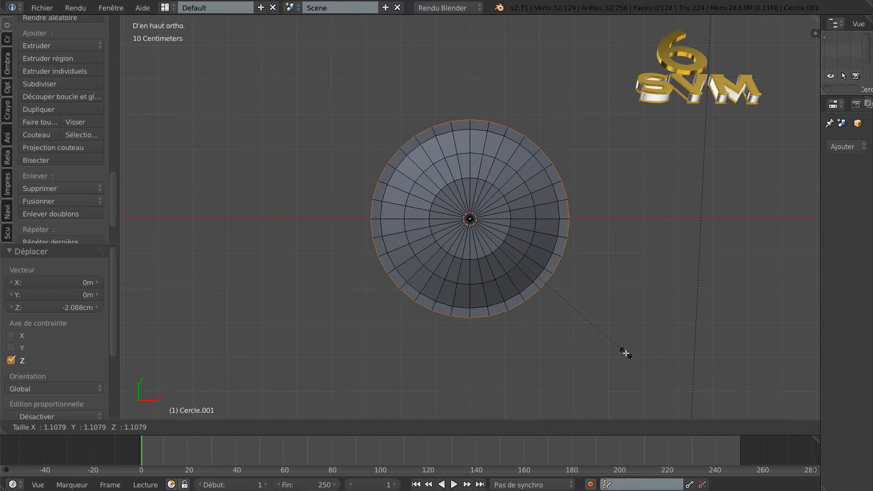
click(626, 351)
Step: Extrude the outer edge loop up along Z by about 81.8 cm to form the mug's wall
middle_drag(625, 362, 613, 319)
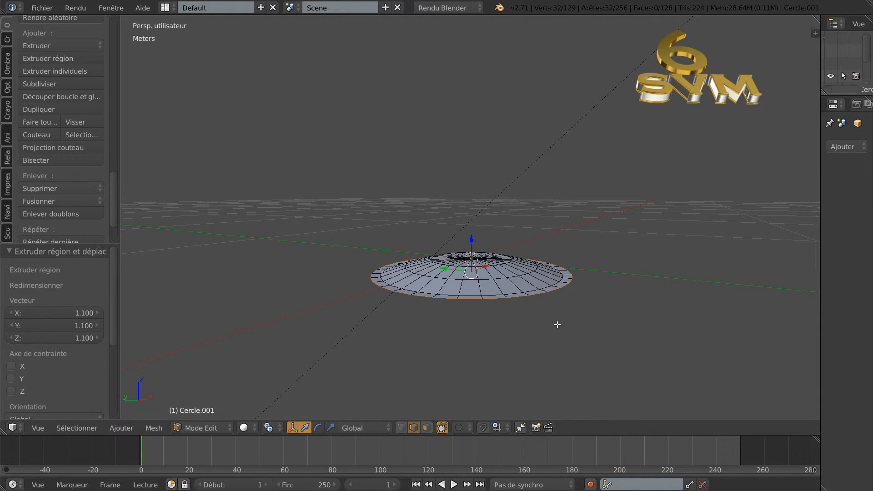
scroll(562, 325, up, 2)
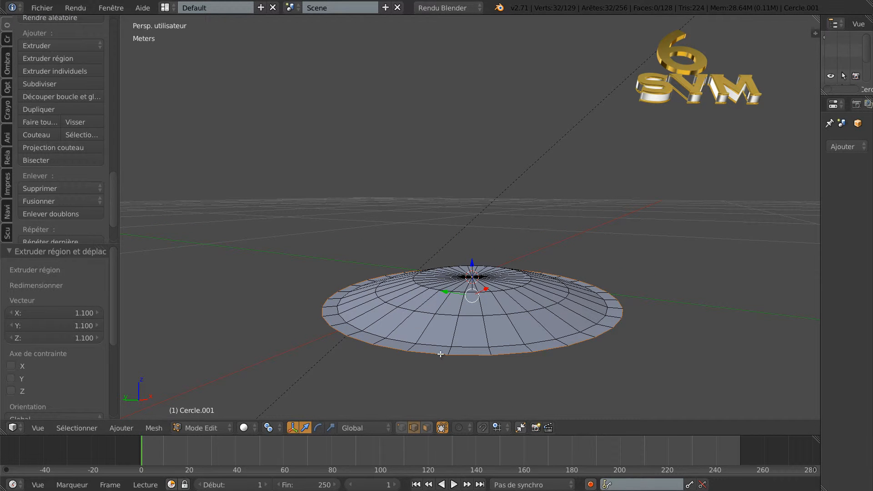
middle_drag(473, 368, 475, 318)
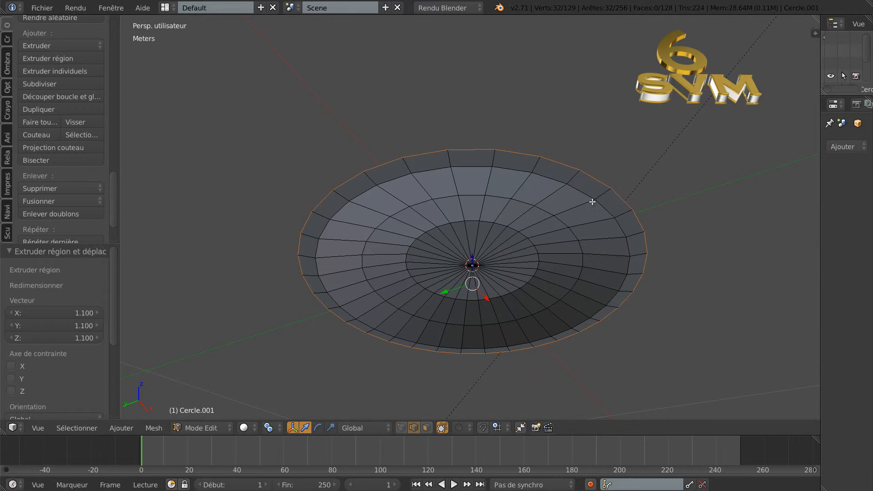
middle_drag(666, 195, 670, 253)
scroll(661, 260, down, 3)
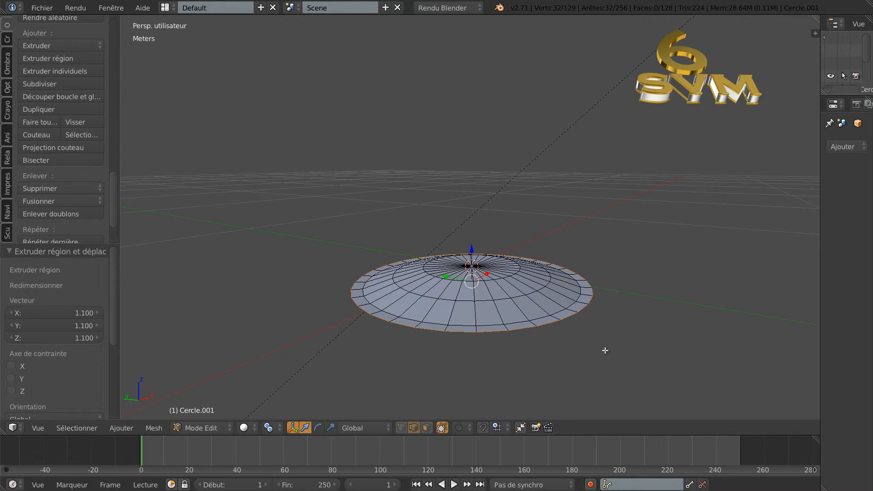
scroll(600, 350, down, 4)
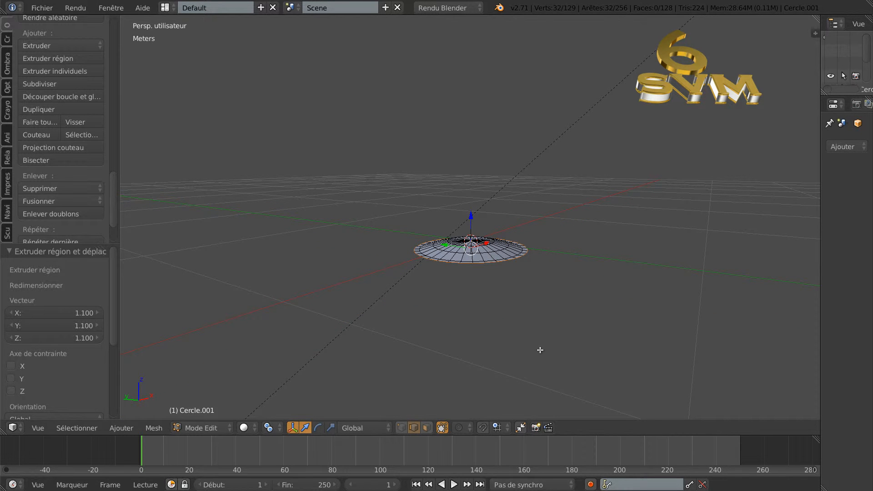
key(e)
key(x)
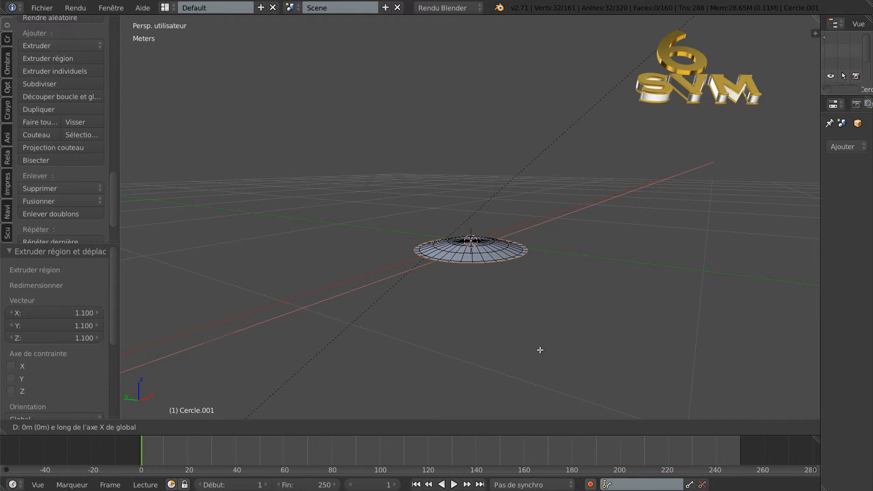
key(z)
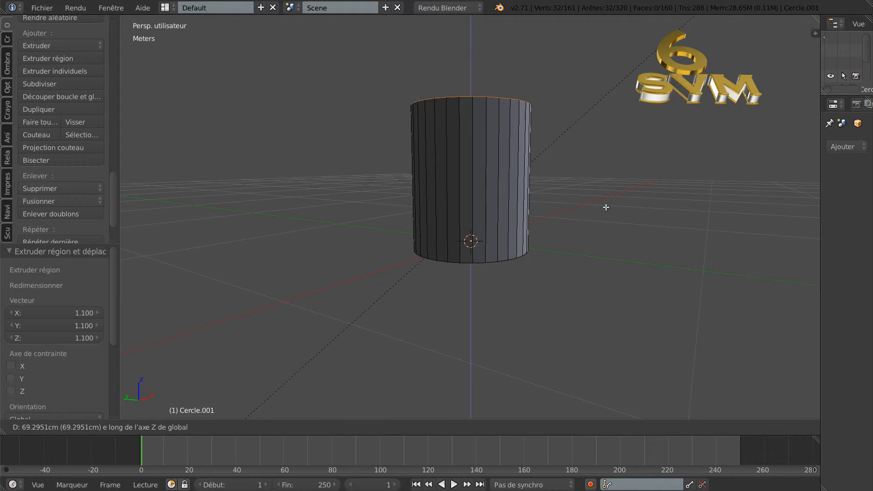
click(579, 181)
Step: Raise the mug's top edge loop by about 10.1 cm along Z
middle_drag(579, 182, 578, 237)
key(e)
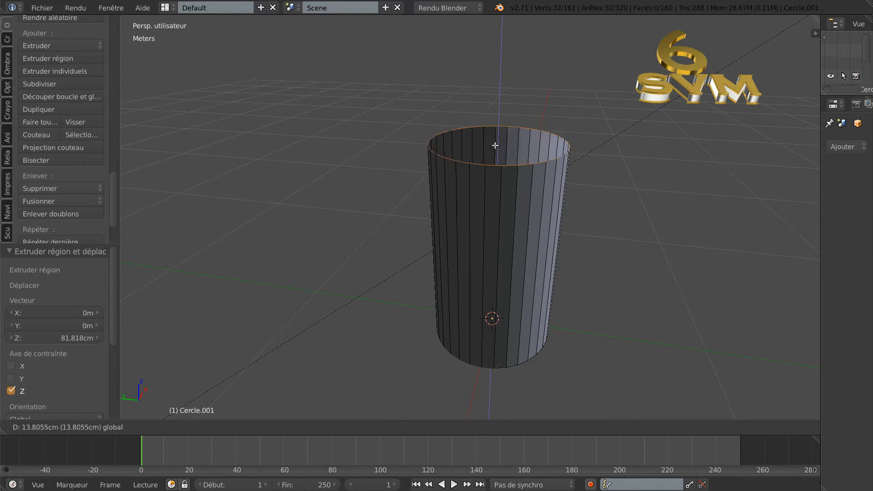
click(500, 123)
Step: Scale the top edge loop up to about 1.109 so the mug flares toward its rim
scroll(591, 312, down, 5)
mouse_move(591, 312)
middle_down()
mouse_move(623, 257)
mouse_move(633, 288)
mouse_move(552, 306)
mouse_move(589, 306)
middle_up()
scroll(610, 296, up, 2)
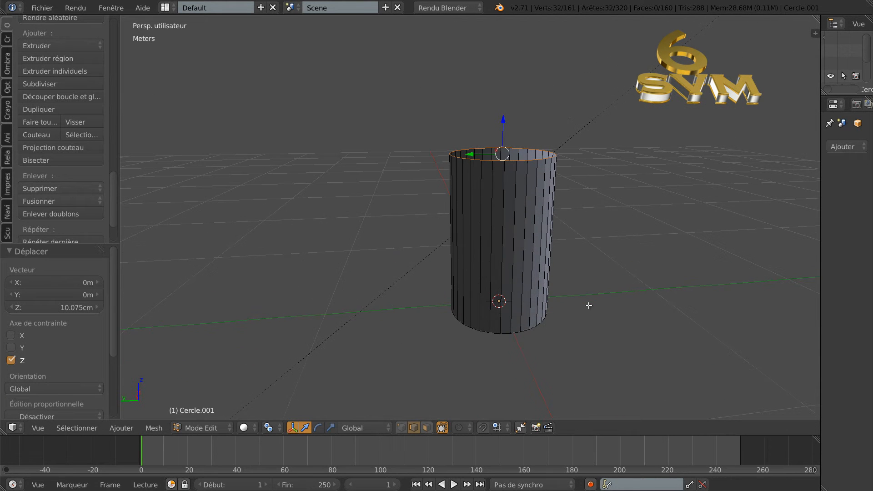
shift+middle_drag(663, 311, 621, 301)
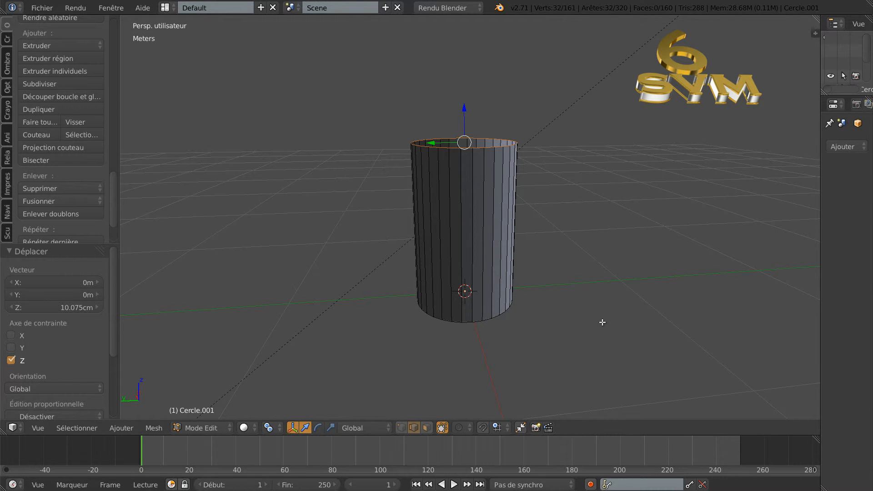
key(s)
click(628, 339)
Step: Select the whole mesh and apply Solidify to its faces to give the mug's wall and base thickness
middle_drag(631, 323, 704, 336)
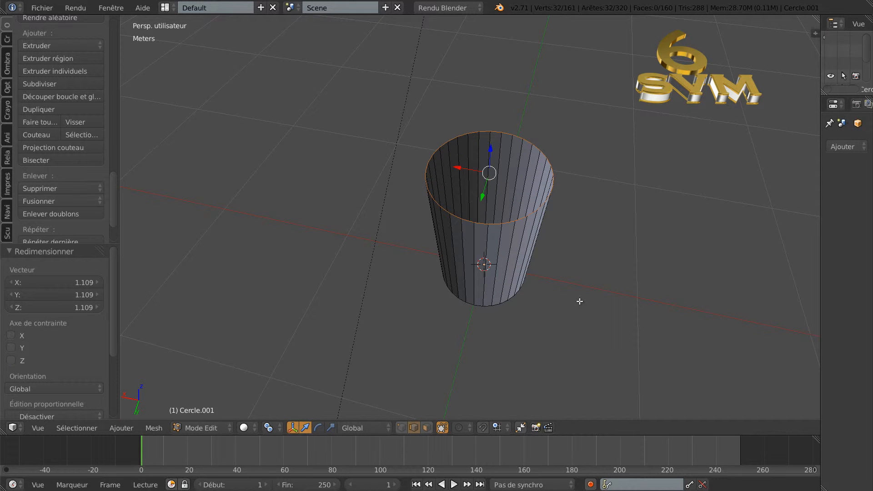
middle_drag(613, 266, 666, 288)
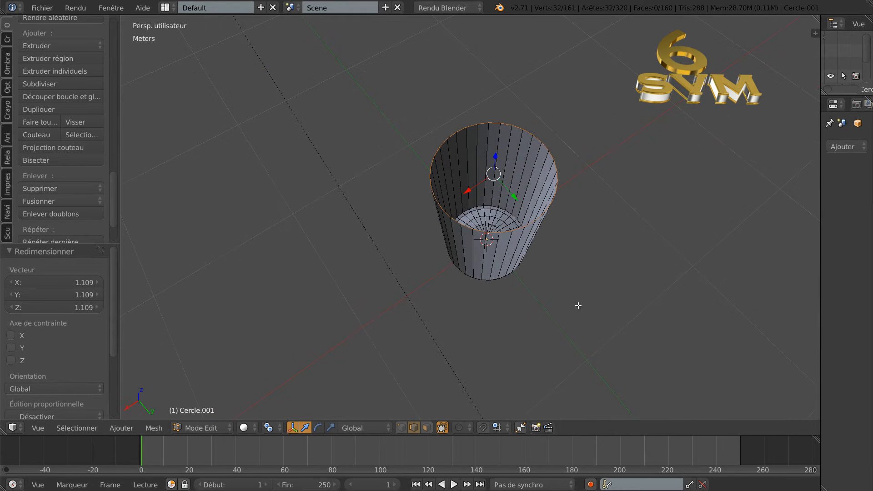
middle_drag(587, 298, 552, 230)
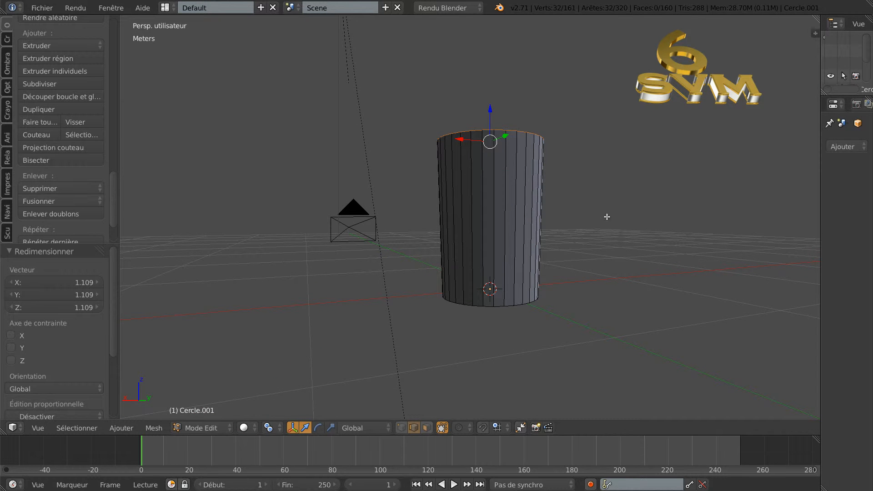
middle_drag(584, 270, 526, 242)
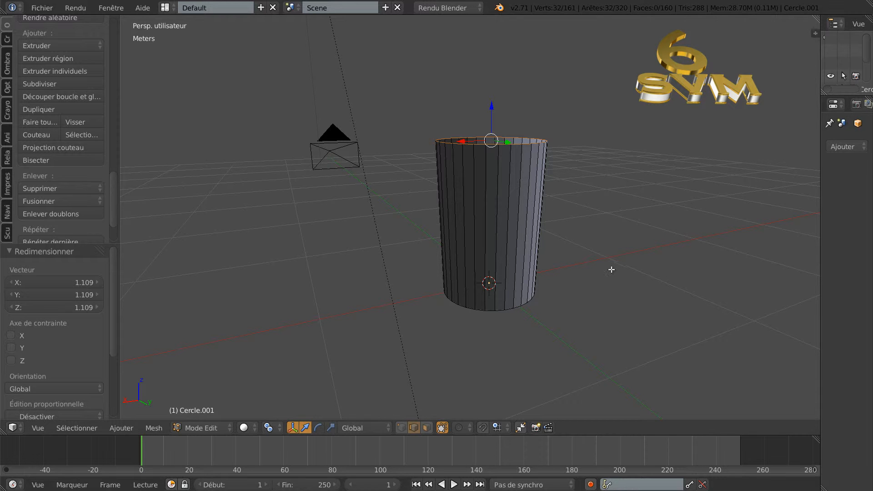
middle_drag(611, 270, 674, 318)
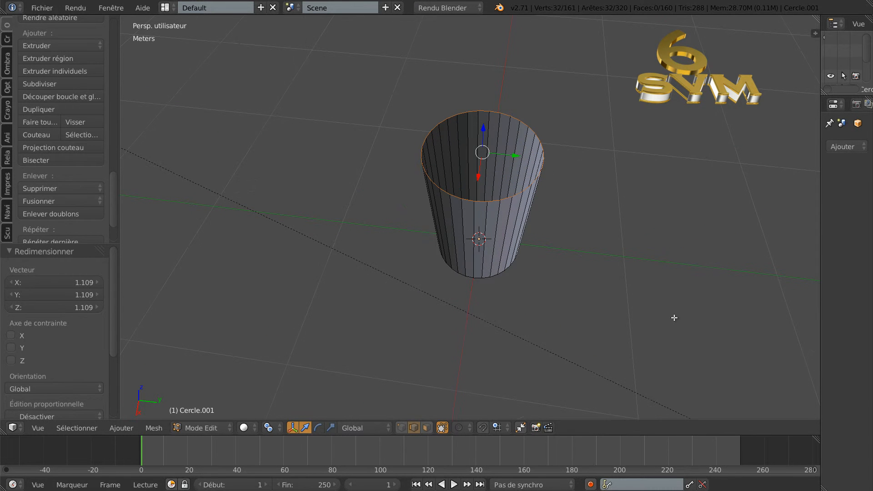
key(a)
middle_drag(578, 257, 629, 260)
key(a)
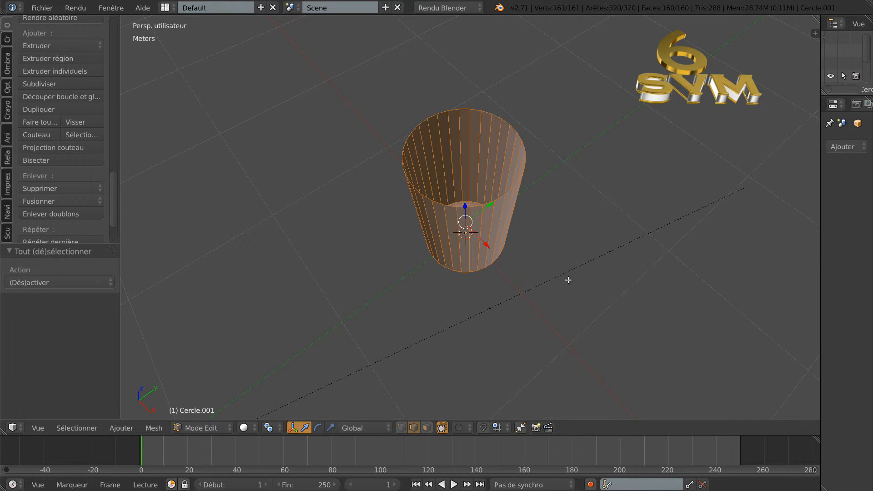
middle_drag(590, 263, 592, 312)
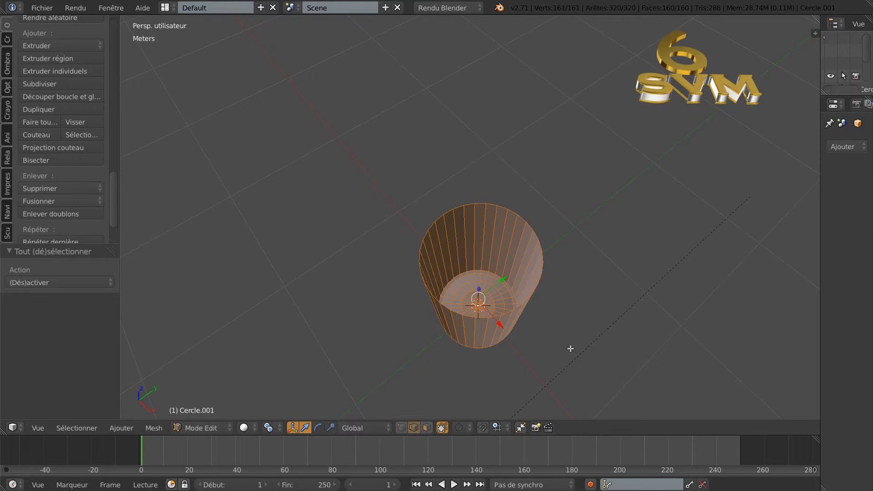
middle_drag(571, 349, 569, 288)
mouse_move(567, 347)
middle_down()
mouse_move(560, 264)
mouse_move(563, 314)
middle_up()
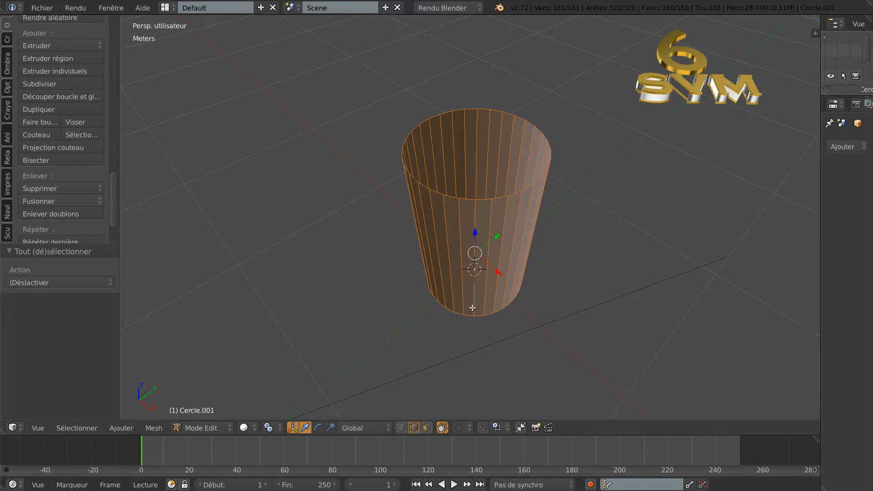
click(152, 427)
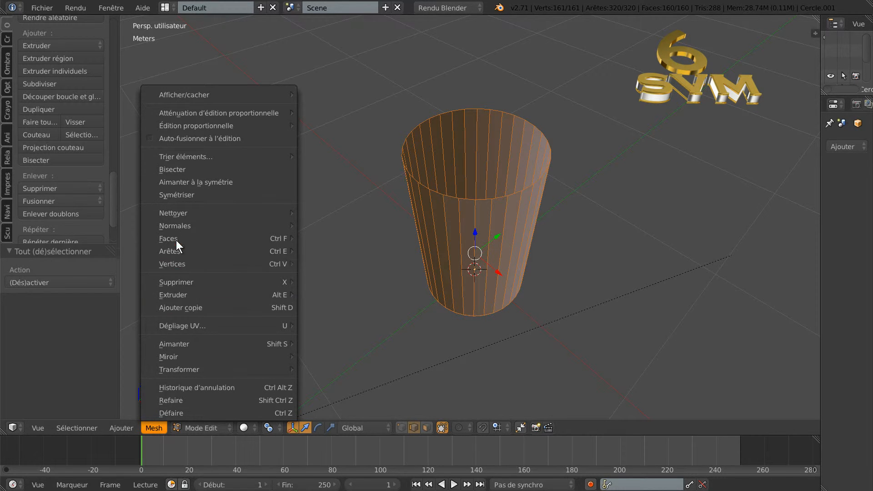
mouse_move(176, 238)
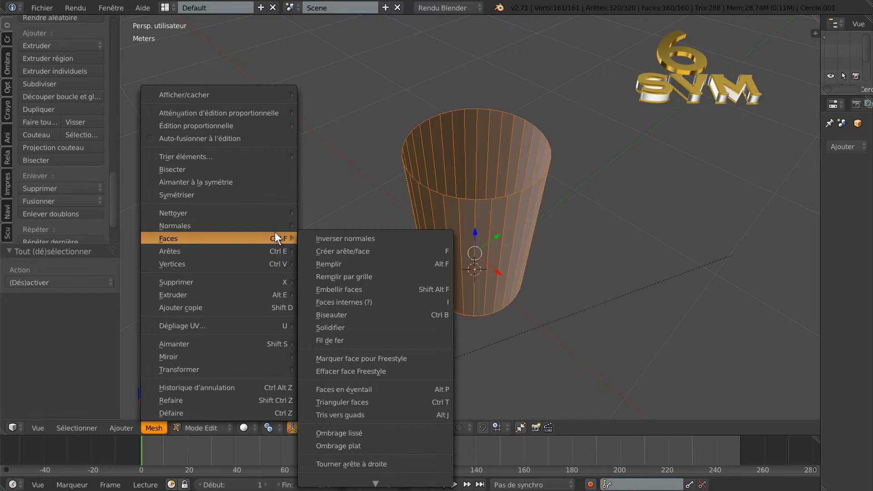
click(357, 324)
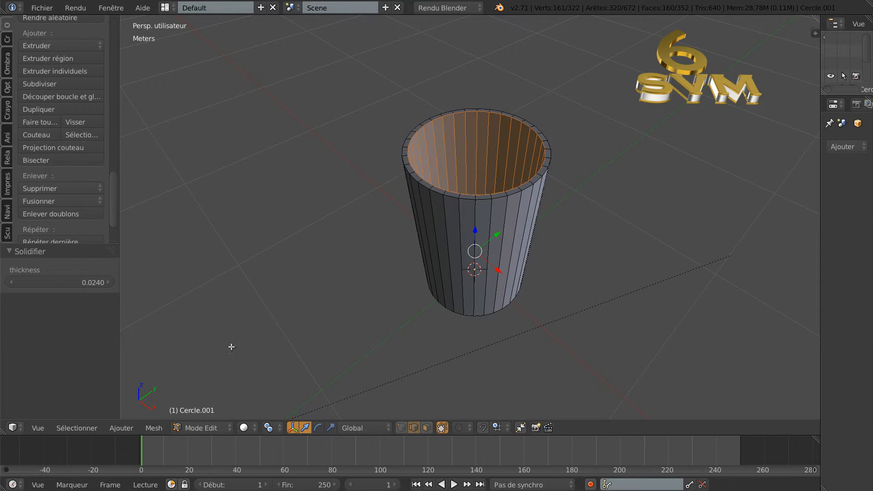
Step: Set the Solidify thickness of the mug to 0.03
middle_drag(625, 197, 643, 193)
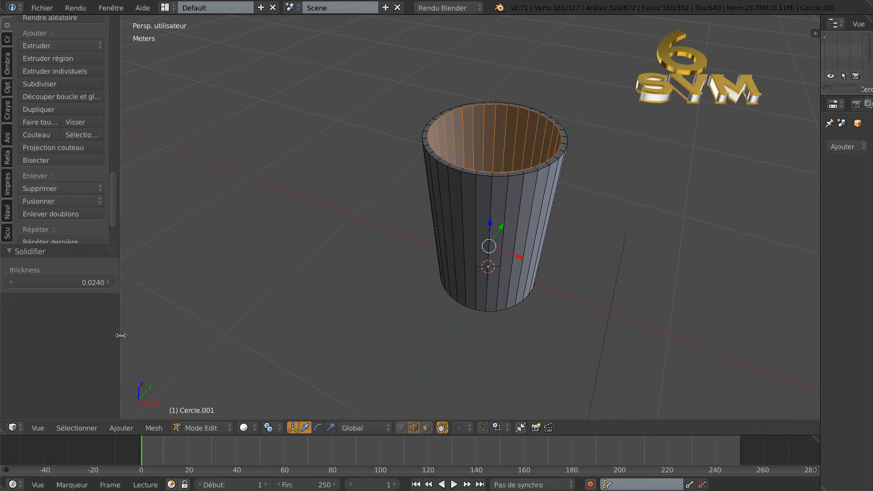
mouse_move(91, 280)
mouse_down()
mouse_move(51, 282)
mouse_move(89, 283)
mouse_up()
middle_drag(386, 296, 372, 323)
drag(94, 280, 105, 281)
Step: Examine the thickened mug's rim, interior and outer wall from several angles
middle_drag(562, 296, 582, 337)
scroll(568, 336, up, 4)
scroll(557, 313, down, 4)
middle_drag(556, 300, 590, 334)
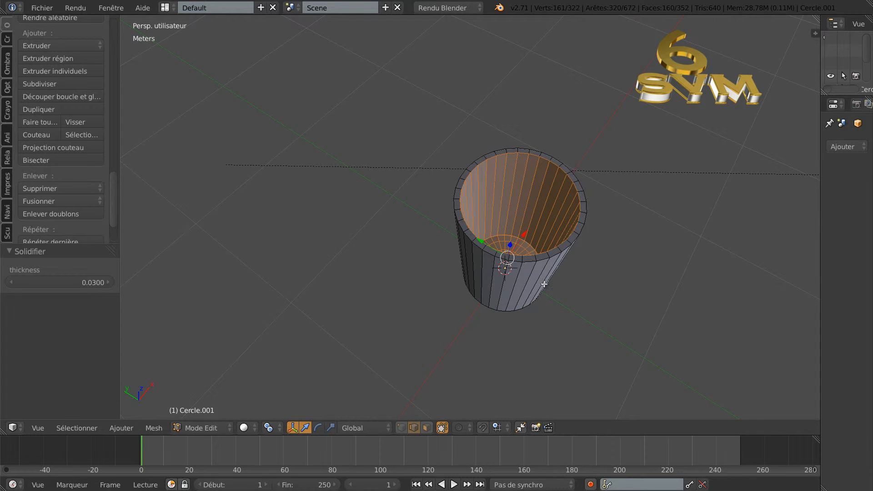
middle_drag(609, 293, 660, 285)
middle_drag(633, 238, 604, 314)
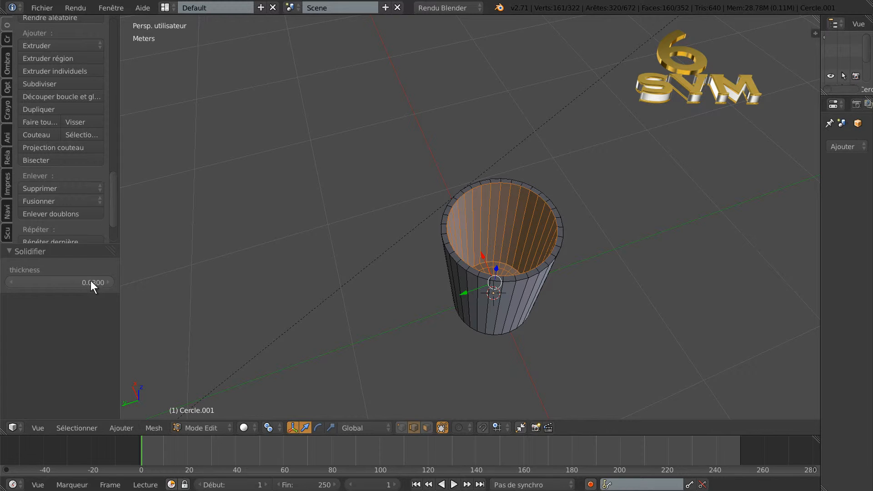
middle_drag(602, 344, 446, 331)
scroll(450, 337, up, 2)
scroll(451, 339, down, 2)
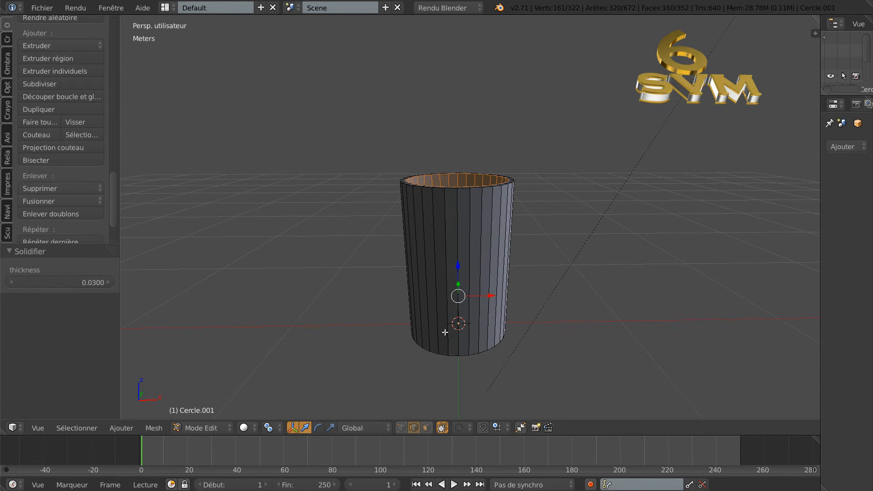
Step: Cut a horizontal edge loop around the outer wall and slide it near the rim, at a factor of about -0.792
key(ctrl+r)
click(458, 279)
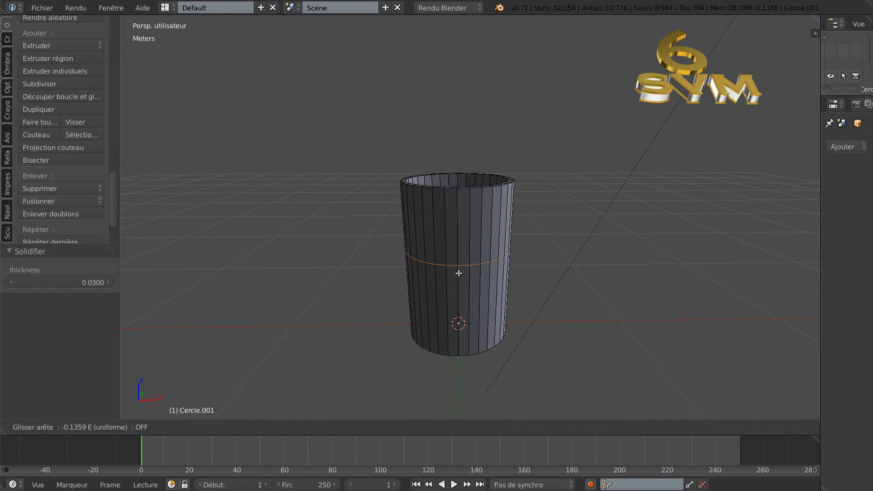
click(468, 223)
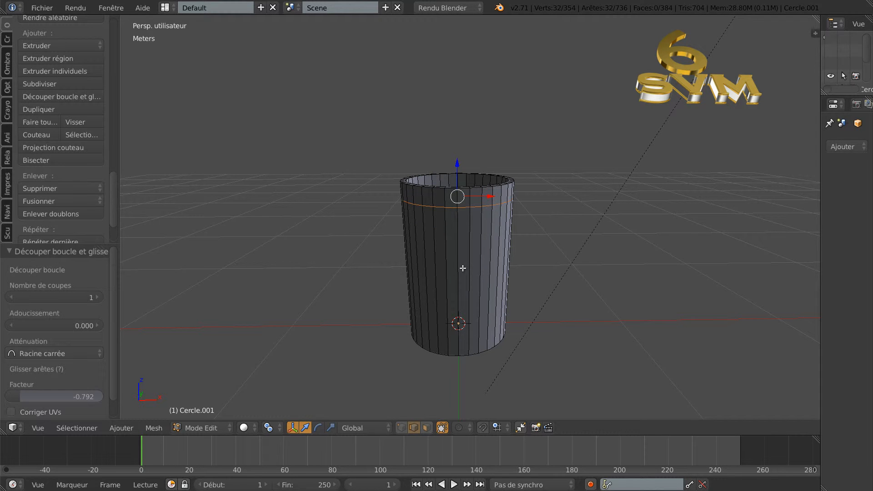
Step: Cut a second horizontal edge loop around the outer wall just below the first, at a slide factor of about -0.795
key(ctrl+r)
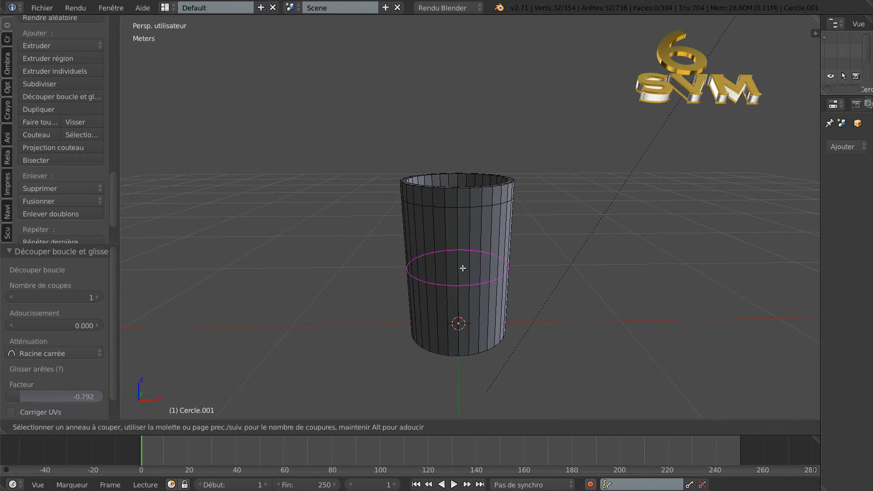
click(463, 268)
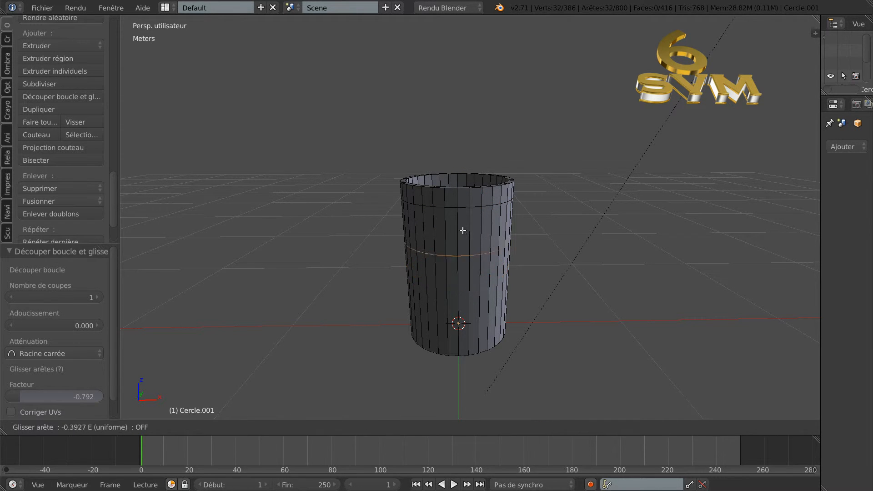
click(477, 209)
middle_drag(466, 293, 523, 227)
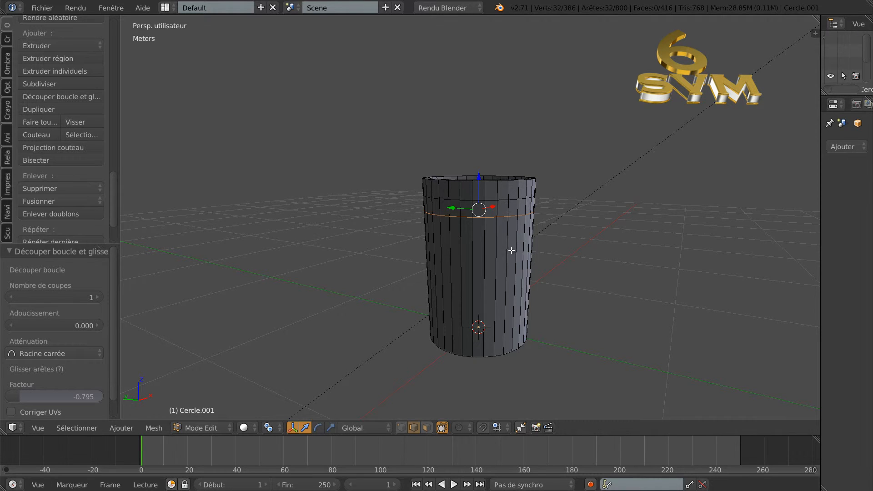
middle_drag(615, 271, 629, 267)
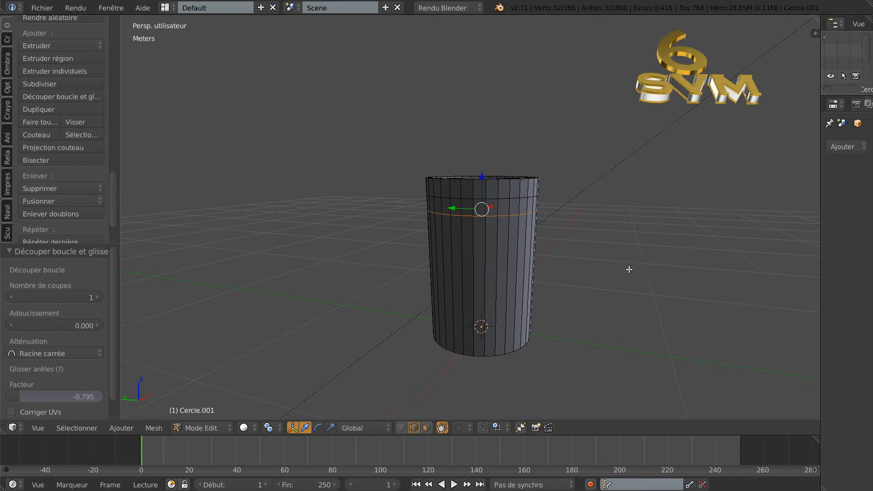
Step: Cut a horizontal edge loop around the outer wall and slide it near the base, at a factor of about 0.577
key(ctrl+r)
click(506, 293)
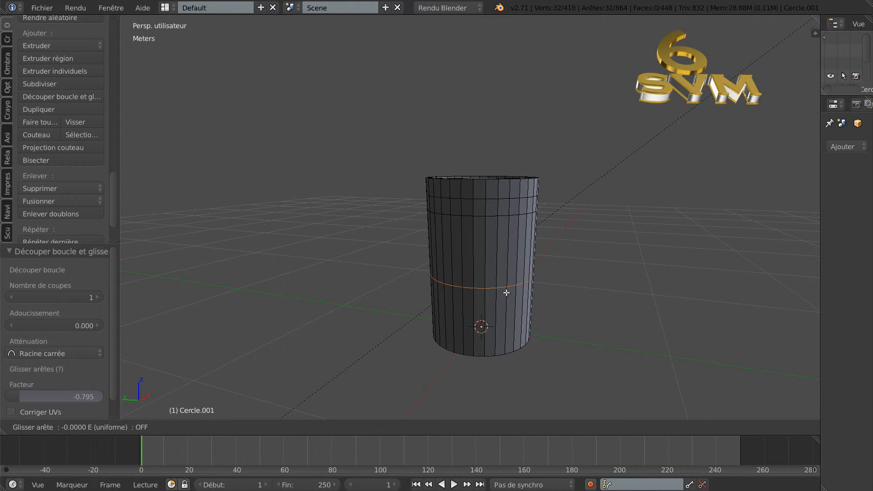
click(517, 332)
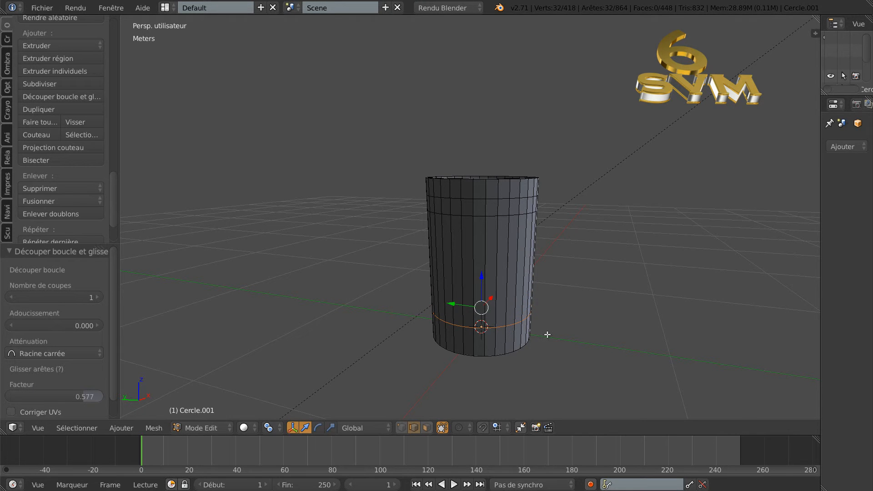
middle_drag(553, 328, 530, 323)
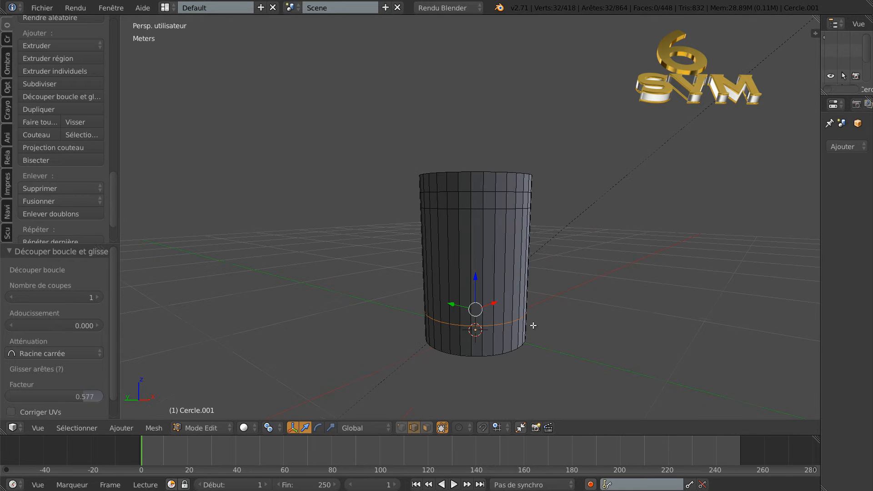
Step: Cut another horizontal edge loop just above the one near the base, at a slide factor of about 0.737
key(ctrl+r)
click(502, 292)
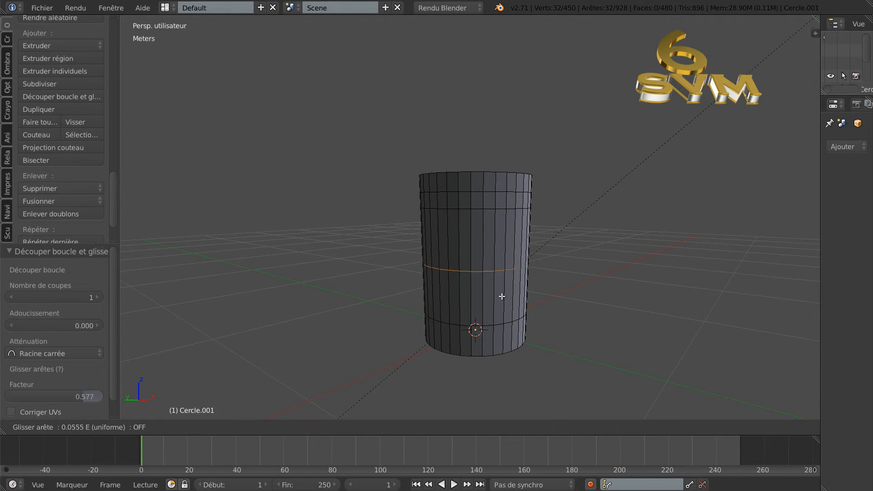
click(504, 334)
middle_drag(605, 323, 492, 366)
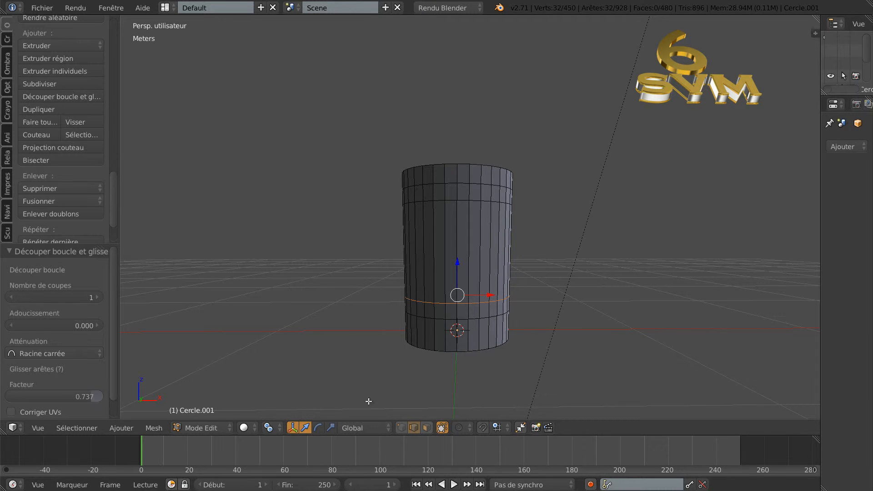
middle_drag(549, 353, 553, 356)
Step: In face selection mode, select two adjacent faces in the narrow lower band and the two matching faces in the narrow upper band
click(426, 428)
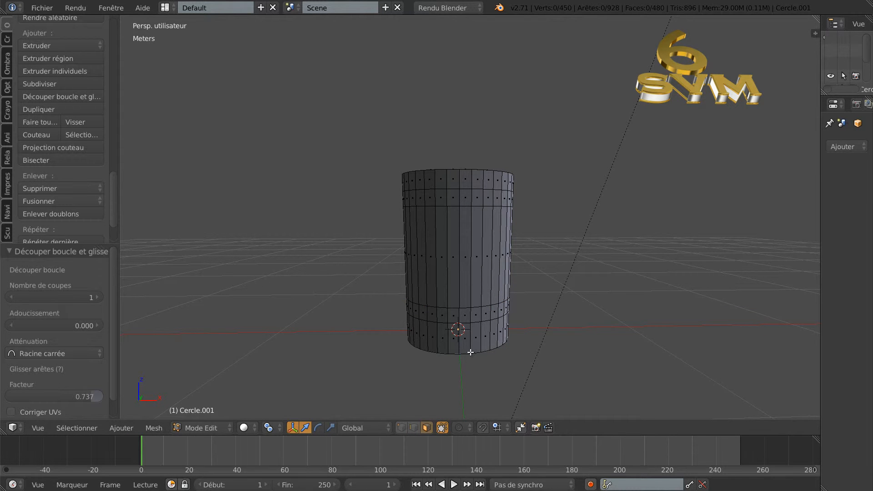
scroll(469, 353, up, 1)
scroll(470, 353, down, 3)
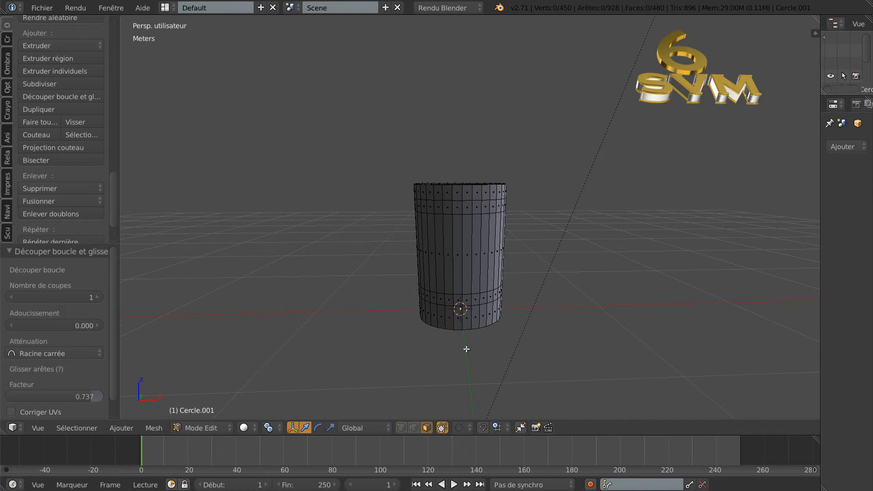
scroll(466, 347, up, 1)
right_click(458, 319)
shift+right_click(466, 317)
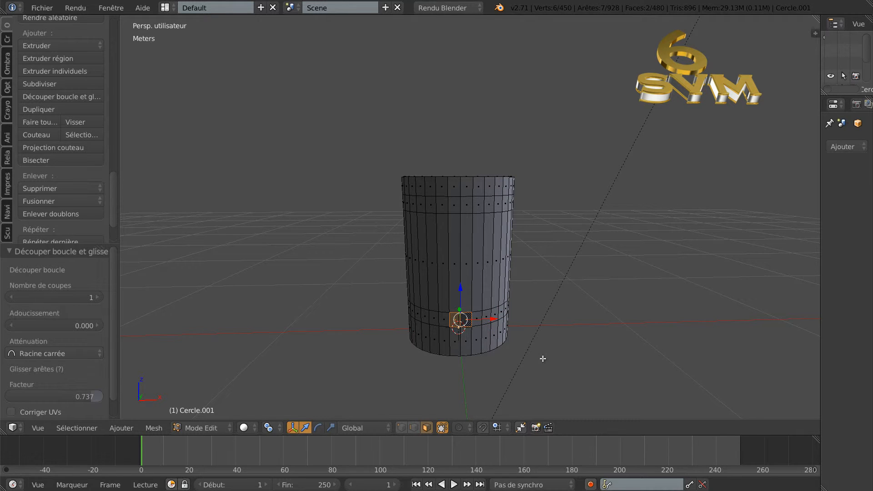
scroll(529, 359, up, 1)
middle_drag(529, 359, 531, 349)
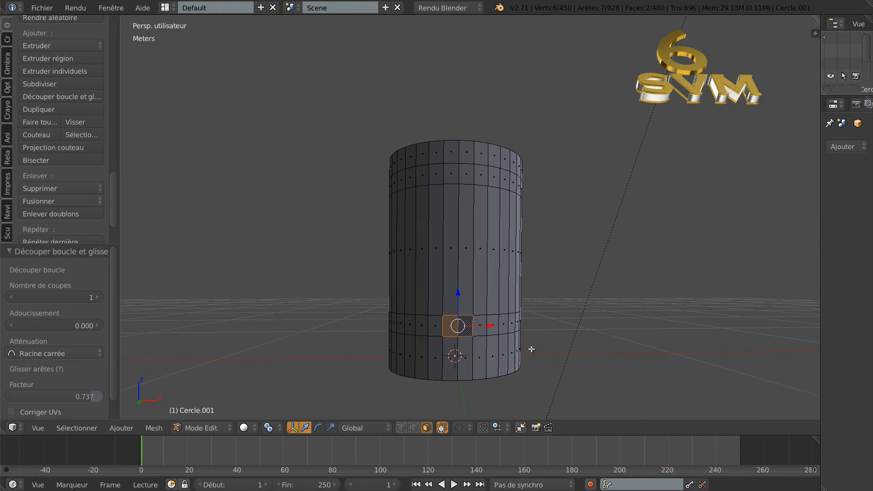
shift+right_click(456, 176)
shift+right_click(465, 176)
middle_drag(458, 325, 485, 341)
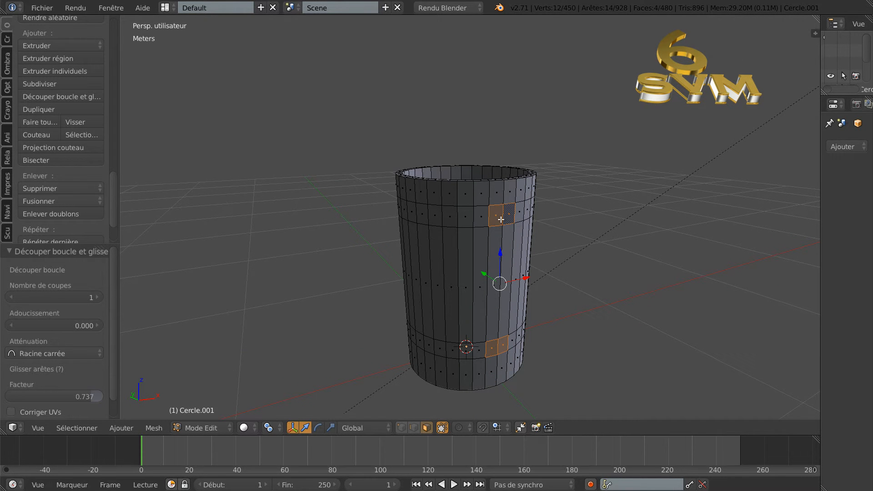
Step: Extrude the four selected wall faces in place without displacing them
key(KP_7)
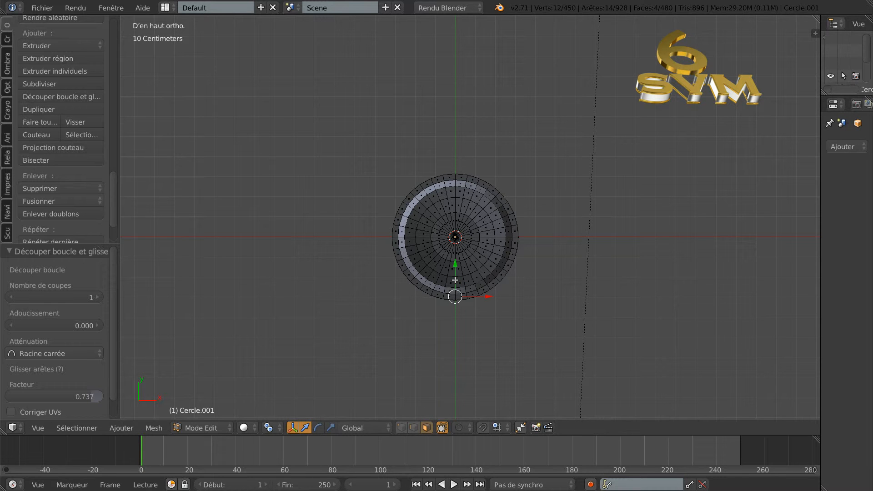
key(e)
right_click(442, 326)
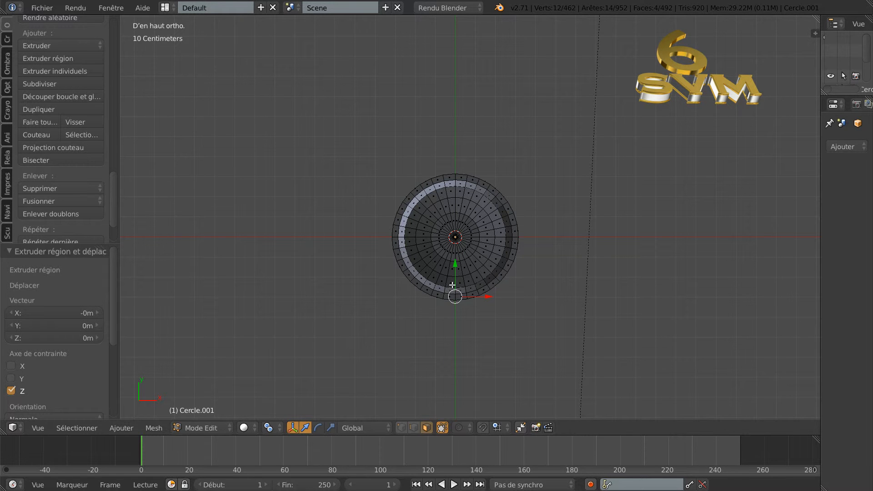
Step: Move the extruded faces outward from the mug along the Y axis by about -21.8 cm
key(g)
key(y)
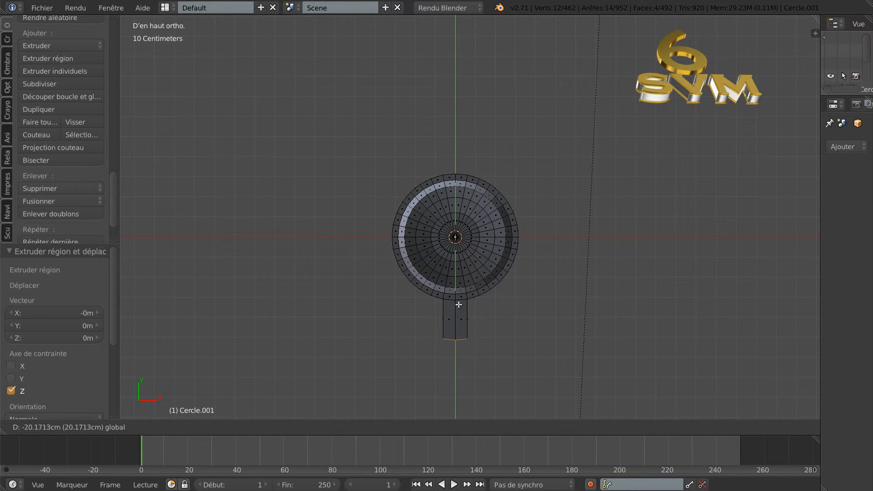
click(460, 306)
middle_drag(501, 327, 521, 248)
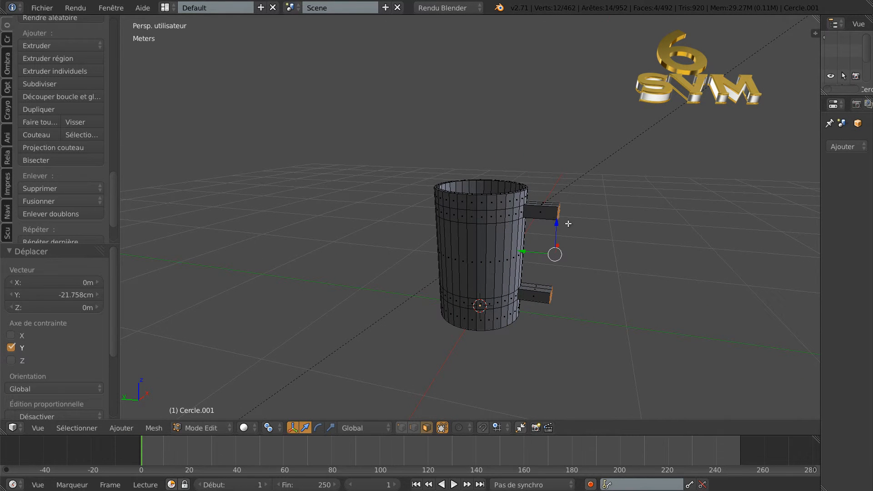
middle_drag(593, 252, 536, 256)
Step: Switch the pivot point to Barycentre and back to Origines individuelles
click(268, 427)
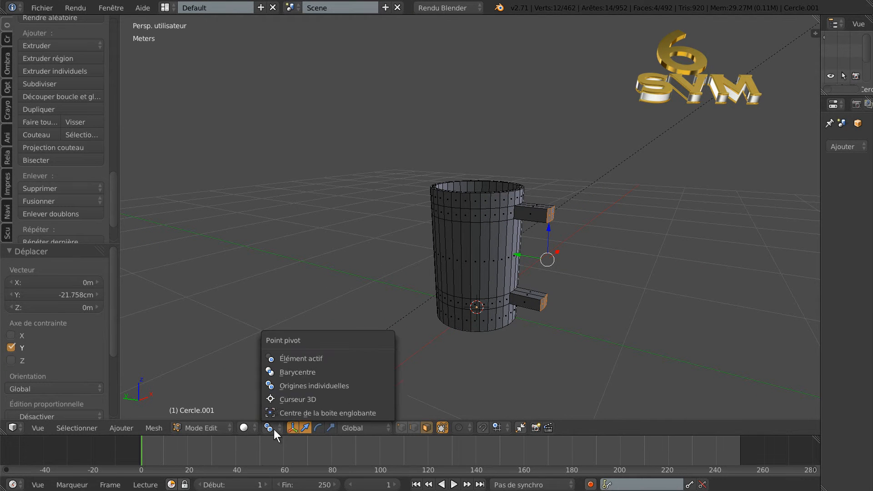
click(277, 371)
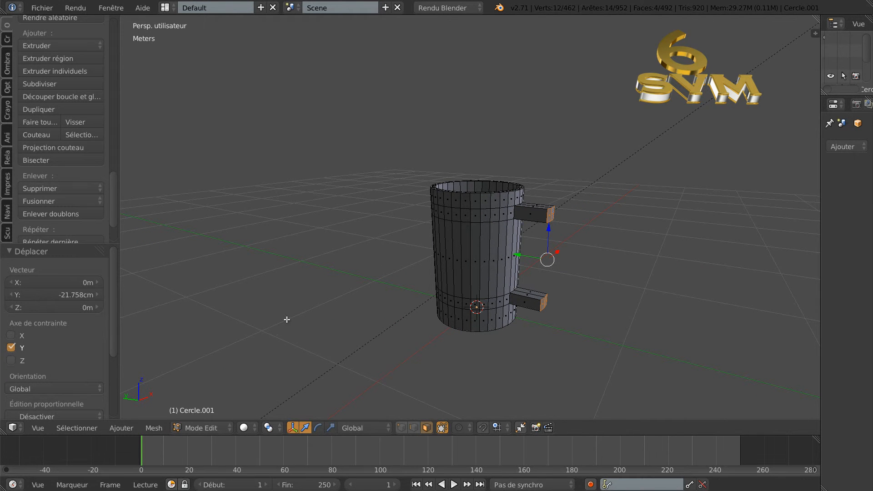
click(269, 427)
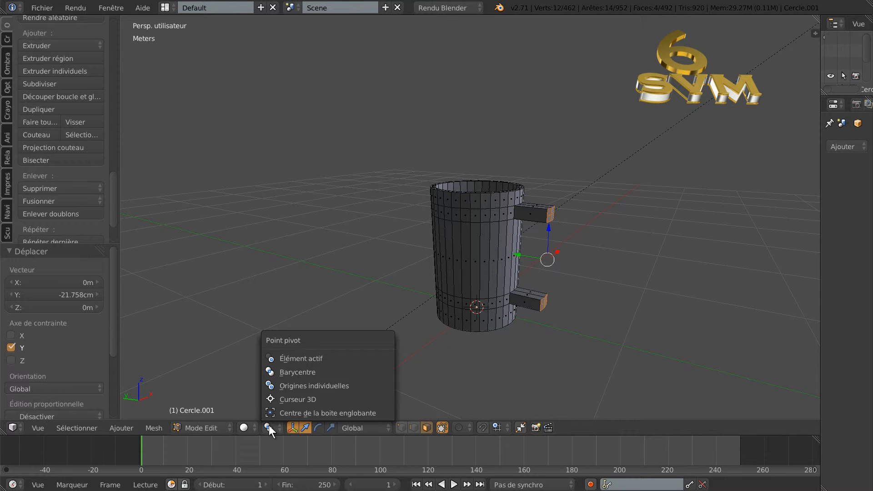
click(292, 385)
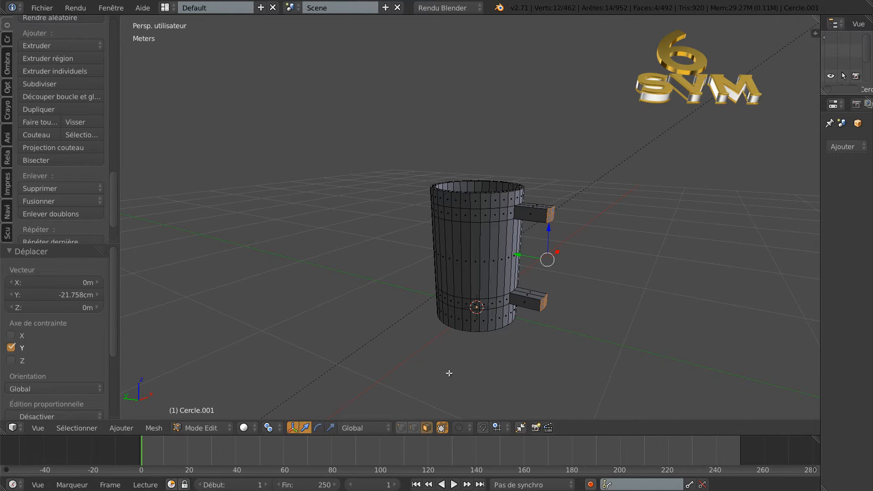
Step: Try to extrude and enlarge the end faces of both handle arms, and undo back to before the arms were pulled out
key(e)
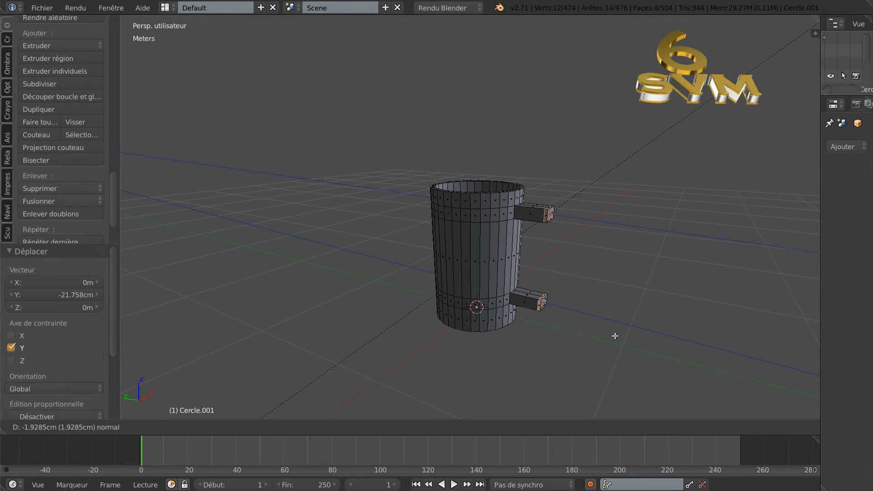
right_click(614, 335)
key(s)
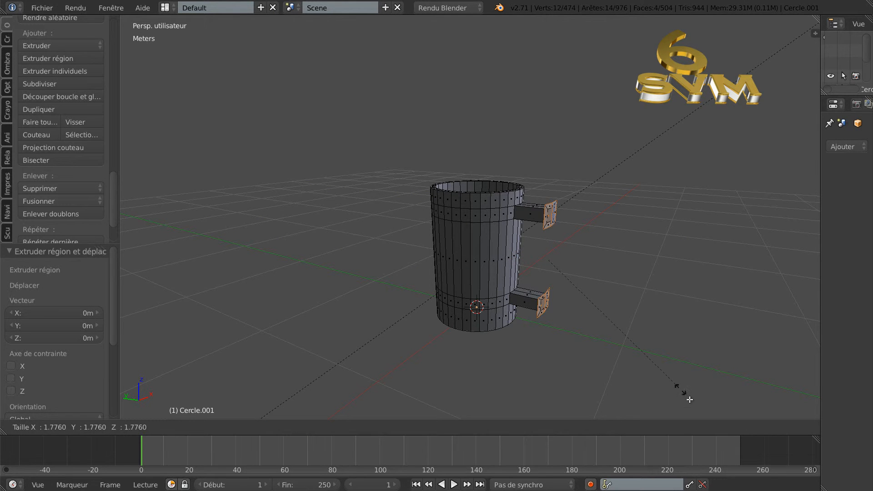
right_click(648, 22)
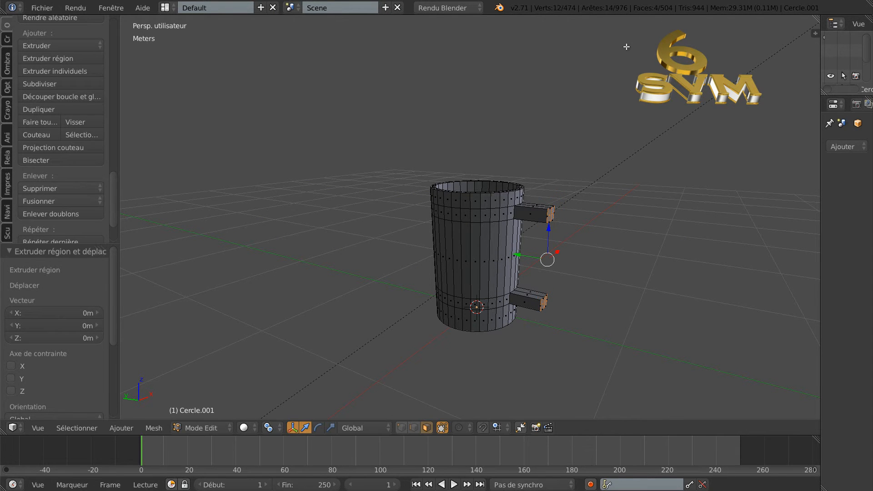
key(ctrl+z)
key(ctrl+z)
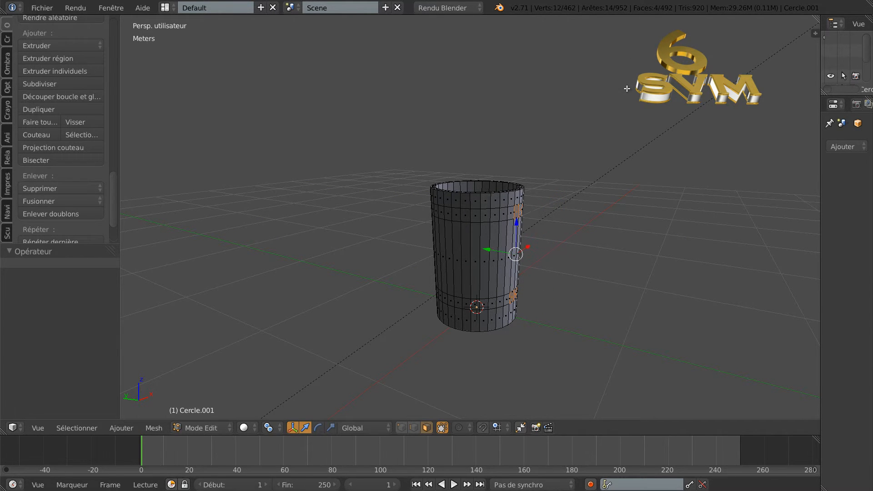
Step: From the top view, move the extruded upper and lower faces outward along the Y axis by about -24.5 cm to form two arms
key(KP_7)
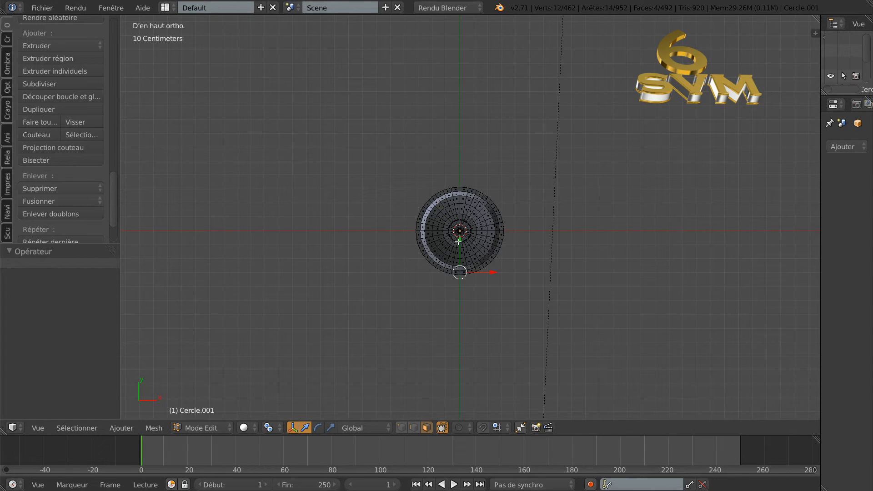
key(e)
click(491, 278)
middle_drag(526, 312, 593, 221)
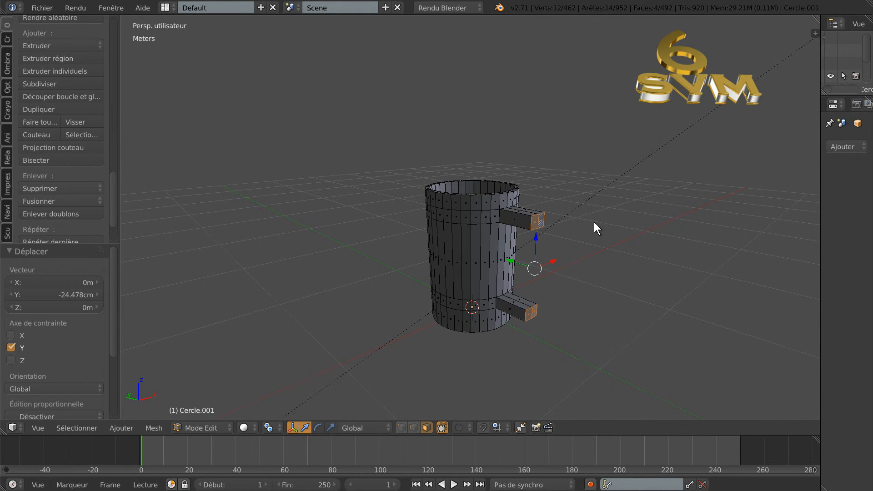
Step: Scale the end faces of both arms by about 1.731 around their individual origins
click(268, 429)
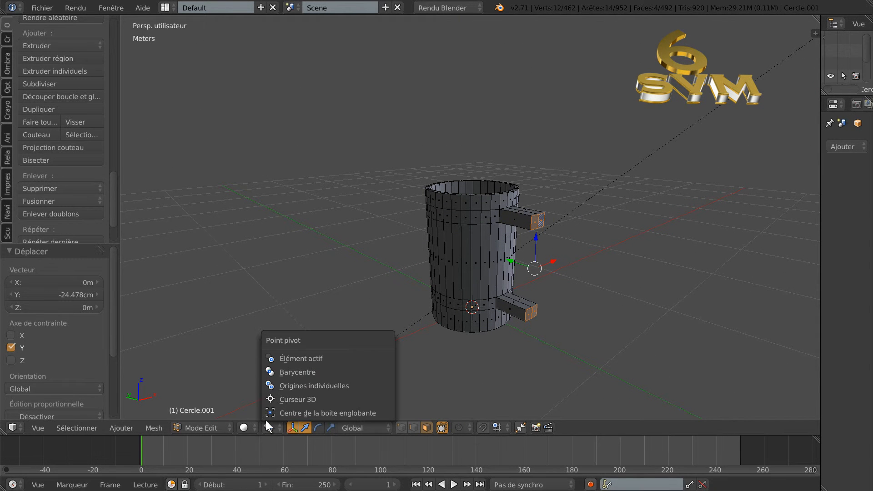
click(291, 384)
key(s)
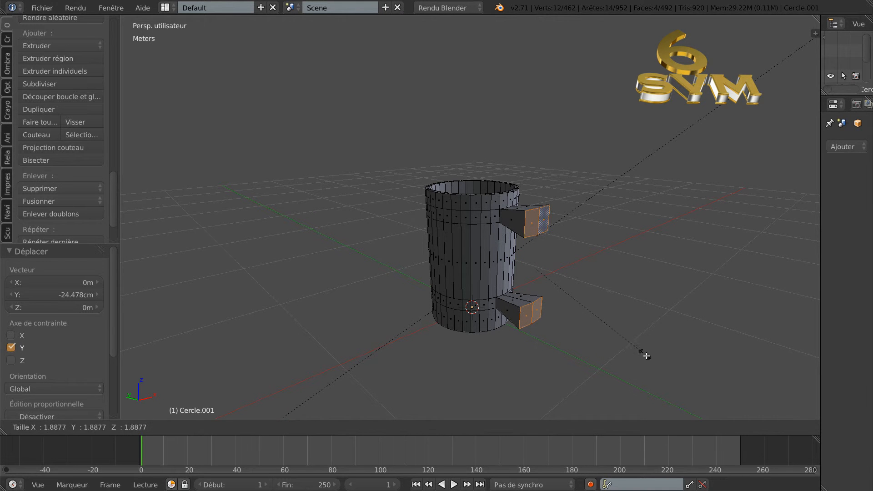
click(637, 344)
middle_drag(624, 344, 585, 310)
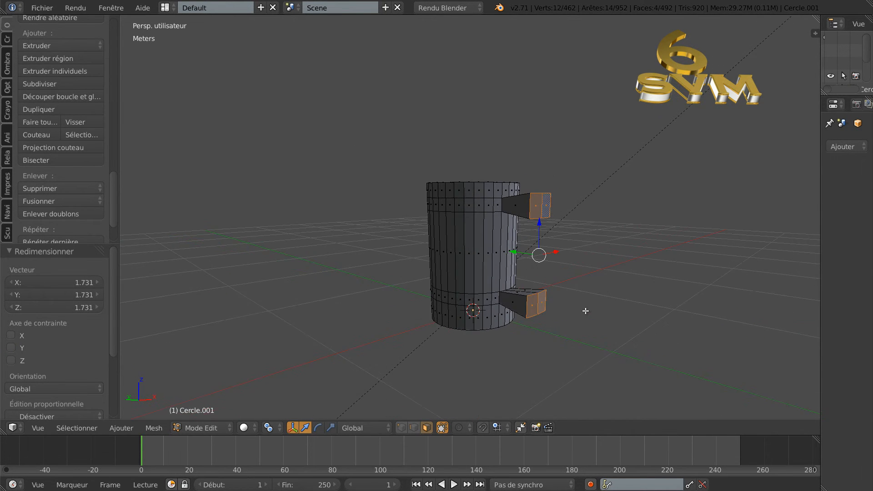
Step: Select only the two end faces of the upper arm and set the pivot point to Barycentre, in the right orthographic view
key(KP_1)
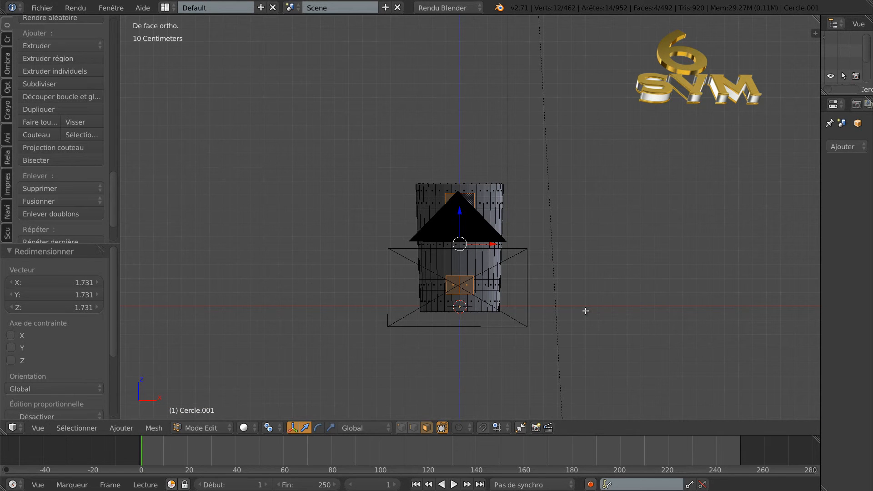
key(KP_3)
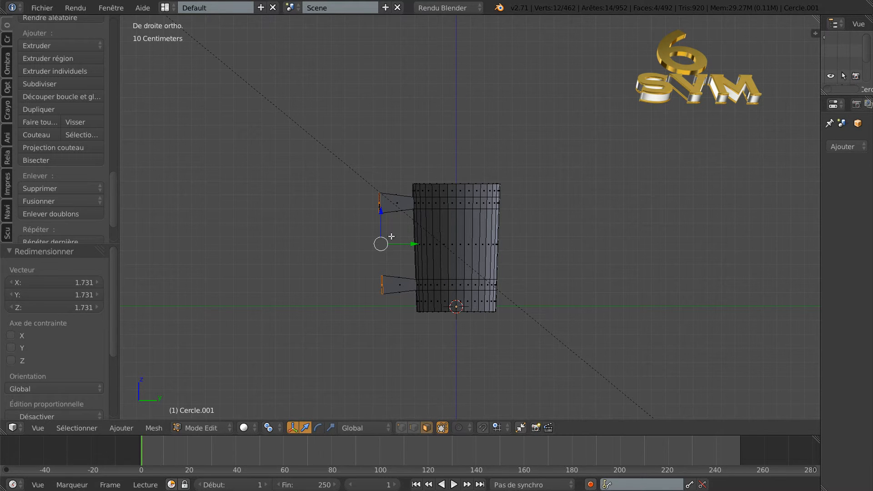
middle_drag(296, 259, 398, 267)
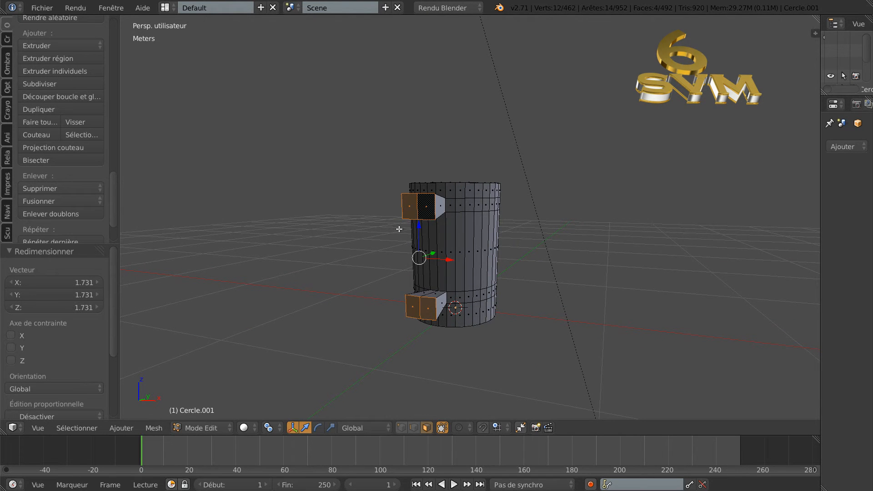
right_click(408, 205)
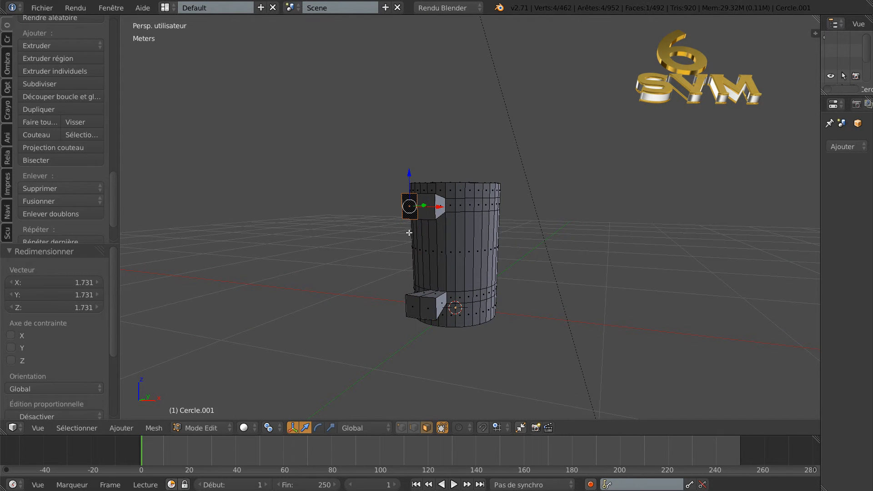
shift+right_click(423, 206)
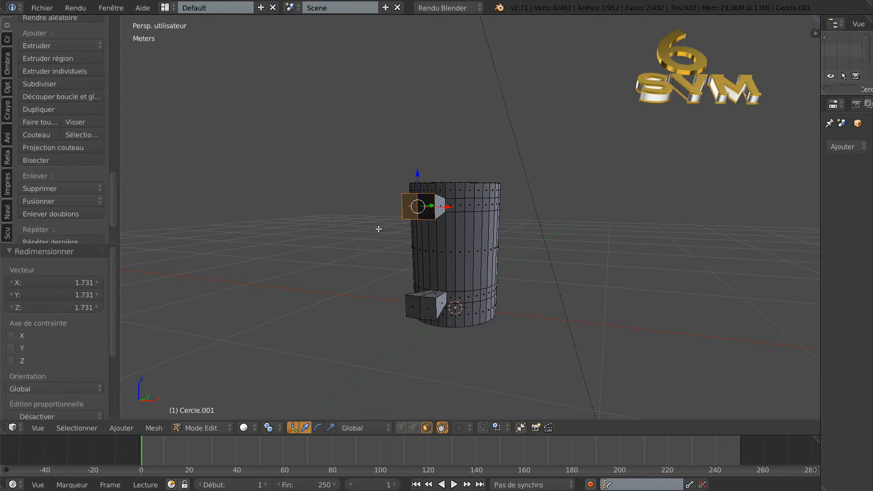
key(KP_3)
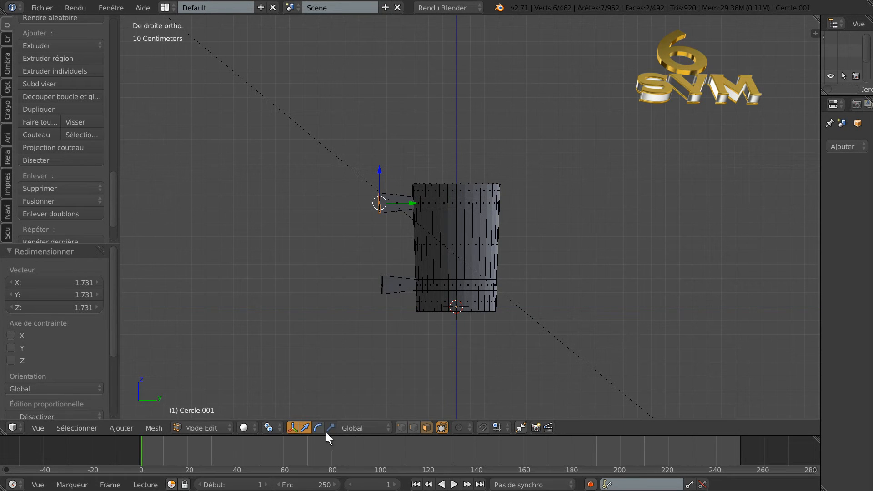
click(268, 429)
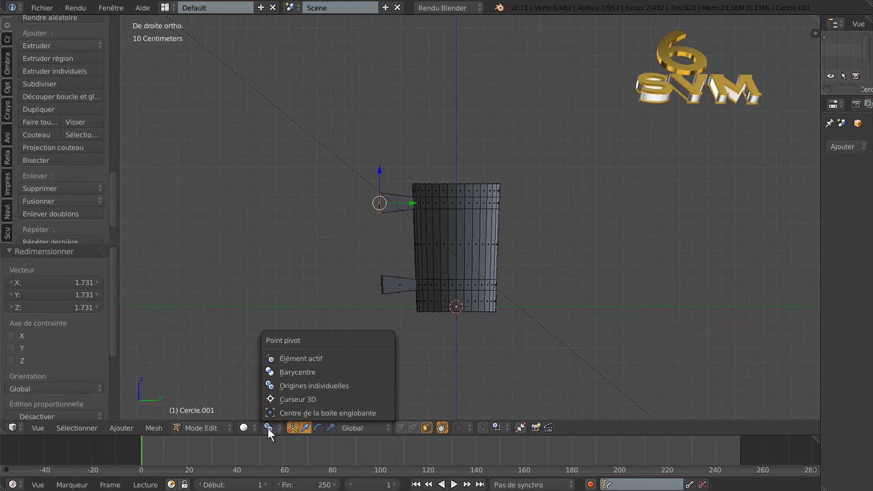
click(283, 372)
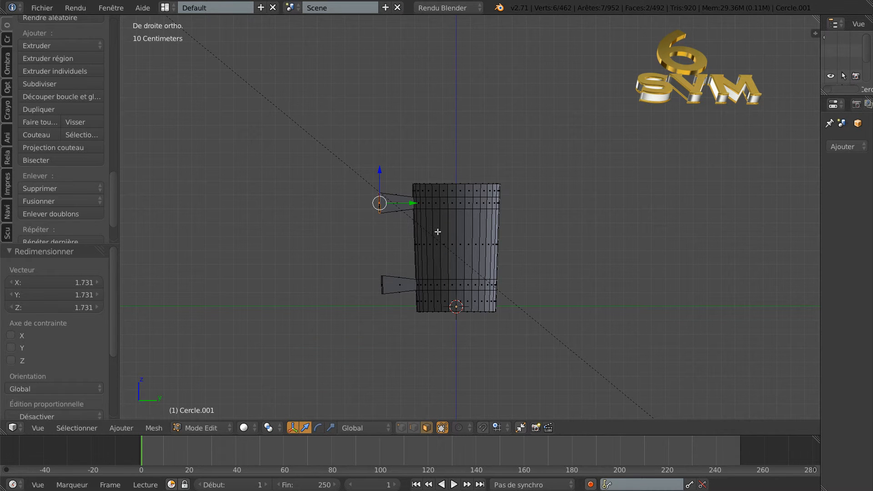
Step: Rotate the two end faces of the upper handle arm by about -56.744° in the right orthographic view
key(r)
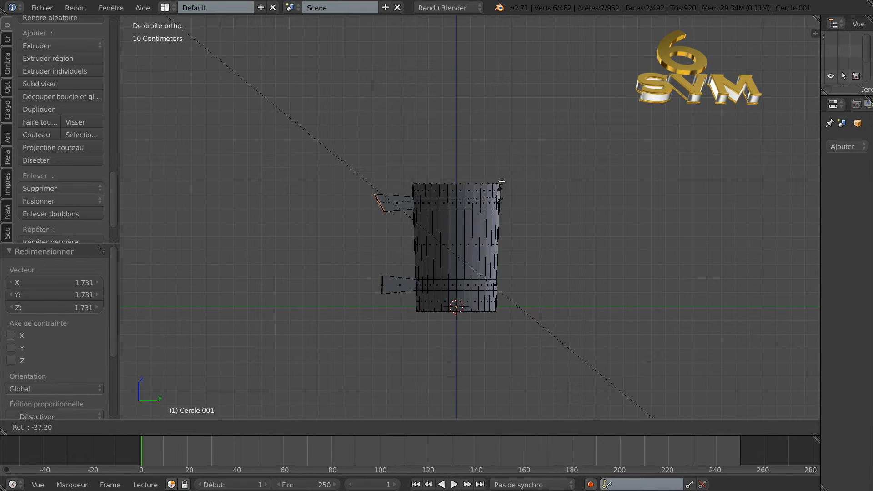
click(498, 128)
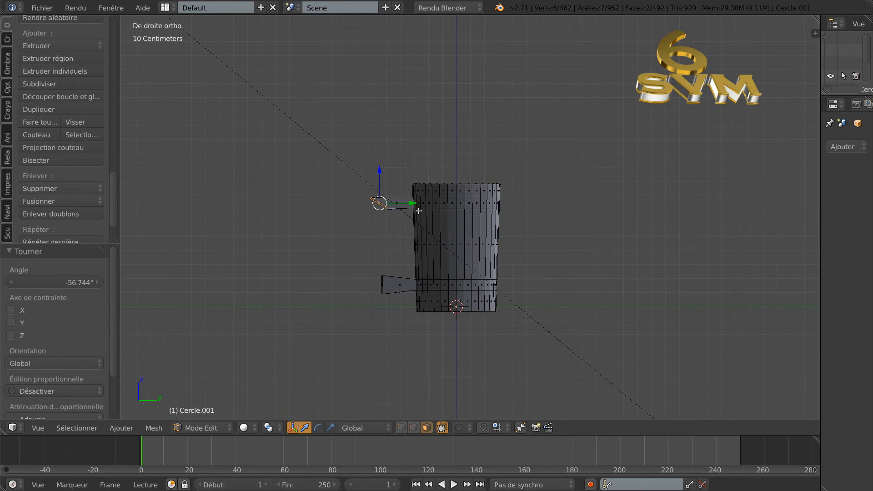
scroll(392, 224, up, 3)
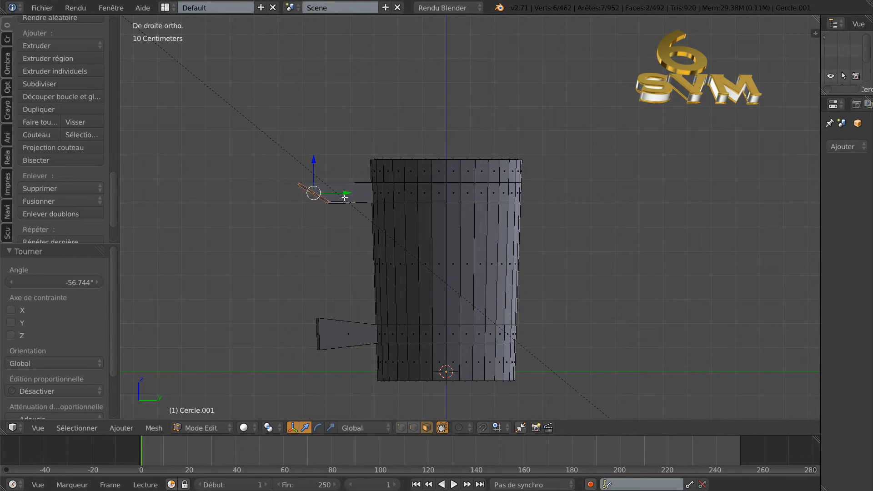
Step: Select only the two end faces of the lower handle arm and rotate them by about 61.964° in the right orthographic view
middle_drag(332, 282, 376, 314)
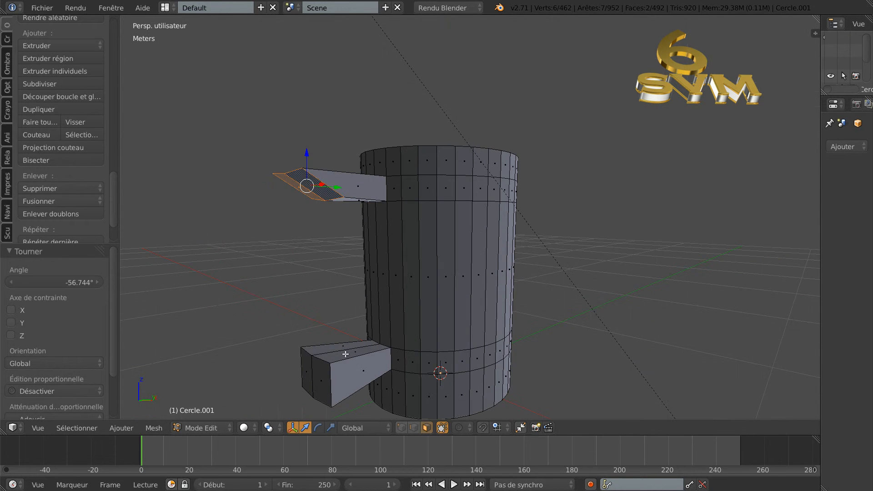
mouse_move(324, 214)
middle_down()
mouse_move(331, 277)
mouse_move(323, 228)
middle_up()
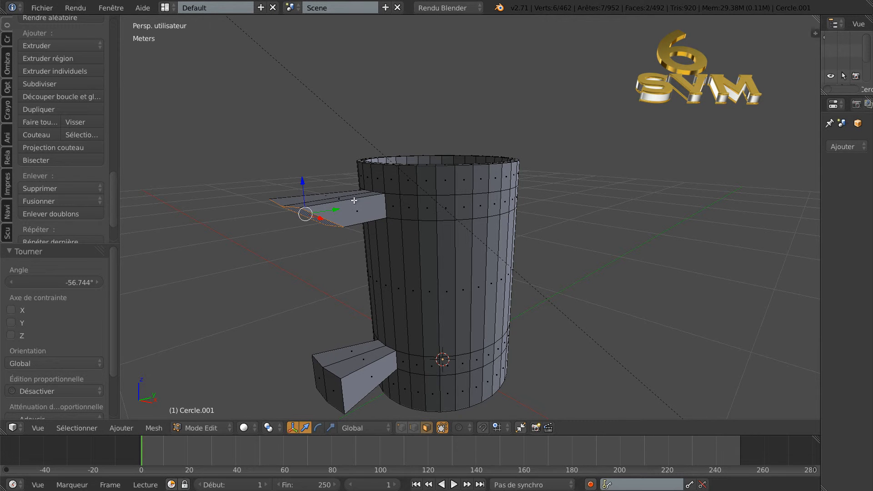
middle_drag(331, 277, 284, 285)
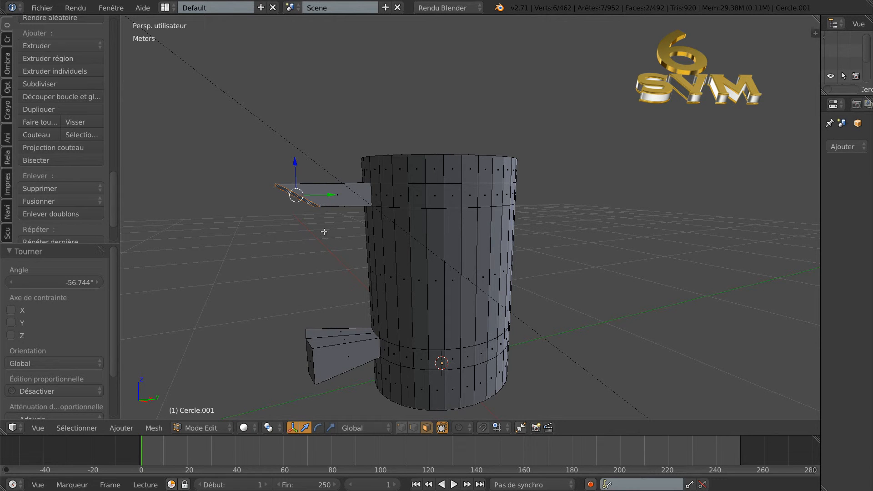
middle_drag(258, 289, 321, 289)
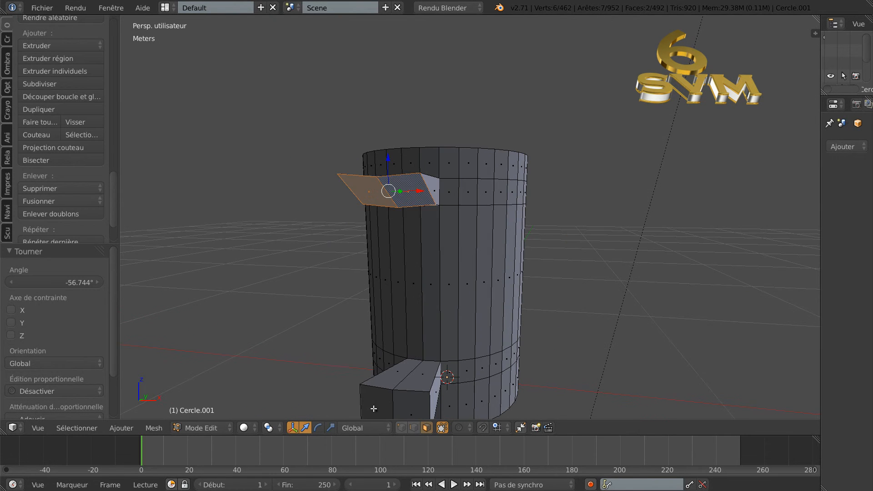
right_click(375, 399)
shift+right_click(413, 409)
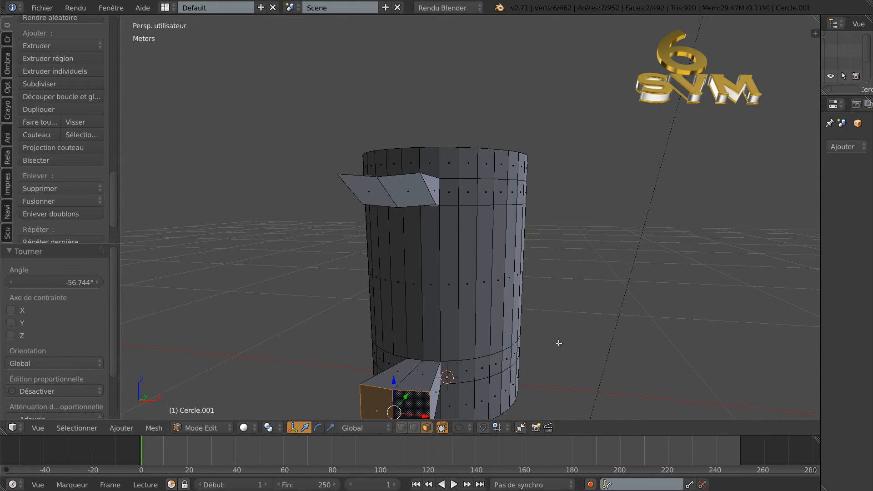
key(KP_3)
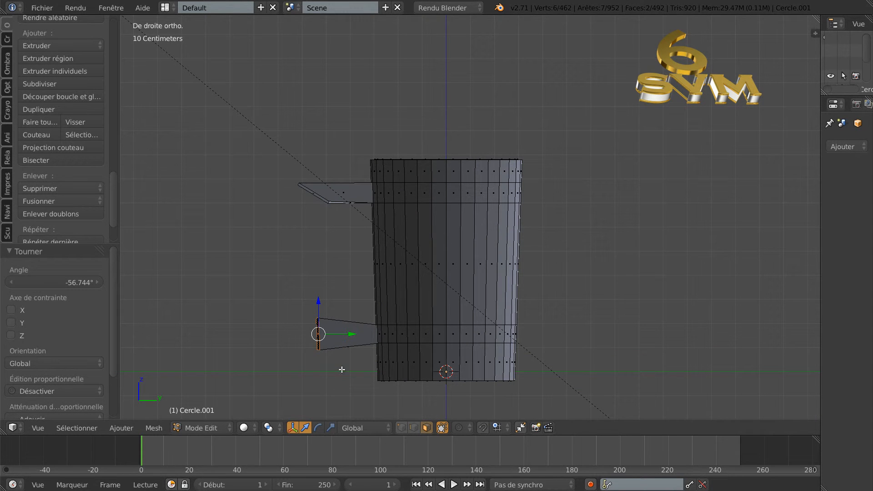
key(r)
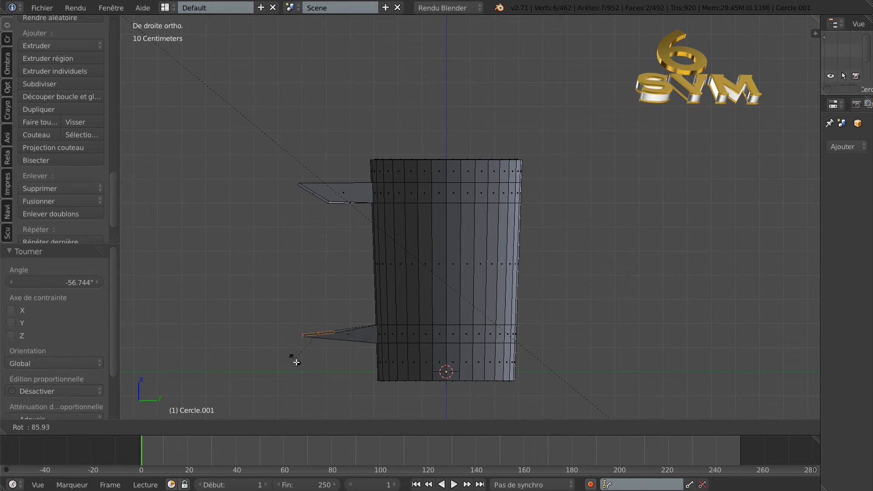
click(300, 386)
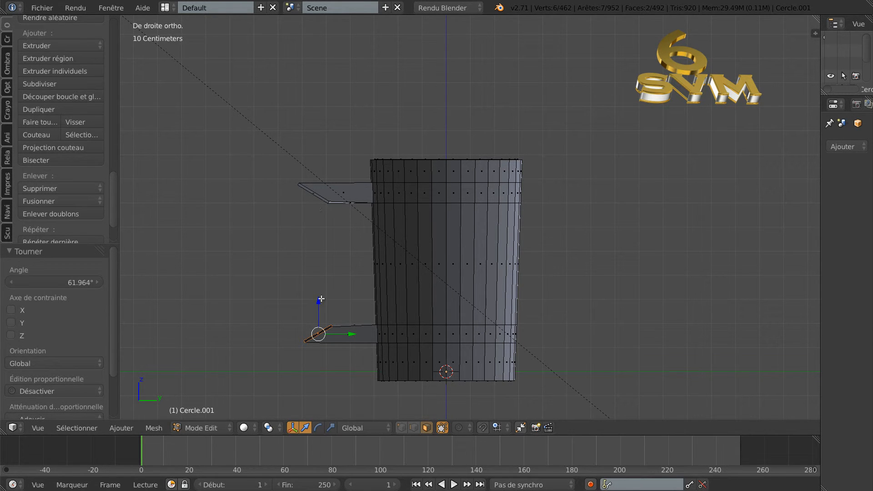
Step: Add the upper arm's two end faces to the lower arm's selected ones and join both arms with the LoopTools Bridge operation
middle_drag(258, 292, 555, 286)
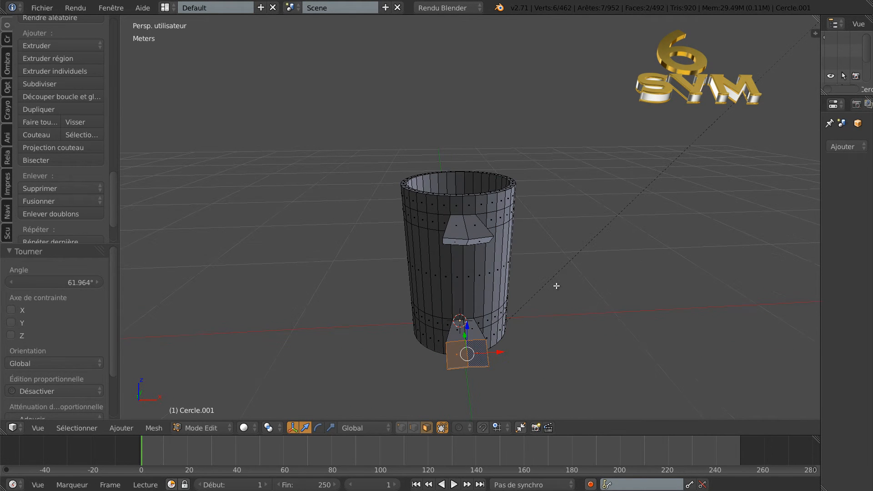
middle_drag(403, 291, 394, 260)
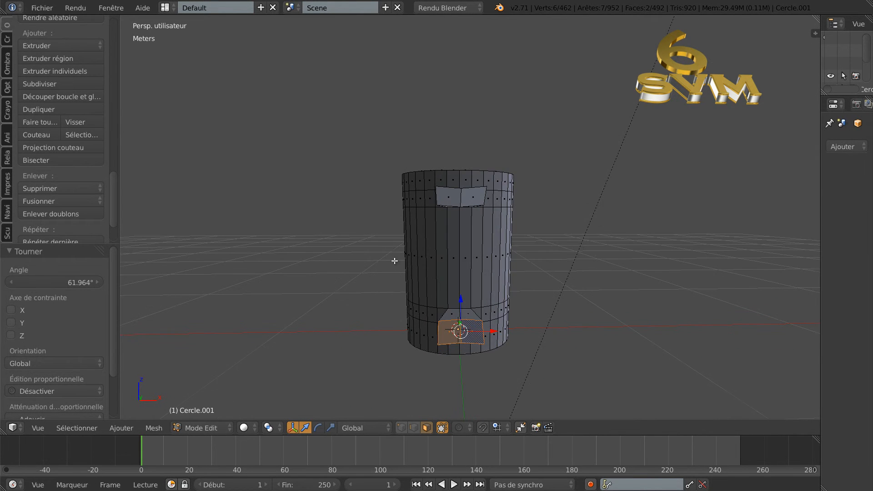
shift+right_click(450, 198)
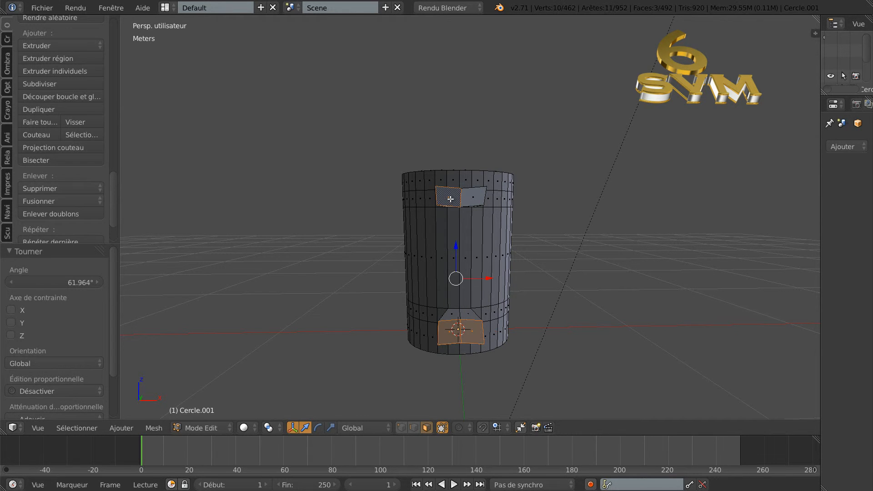
shift+right_click(478, 197)
middle_drag(615, 322, 570, 368)
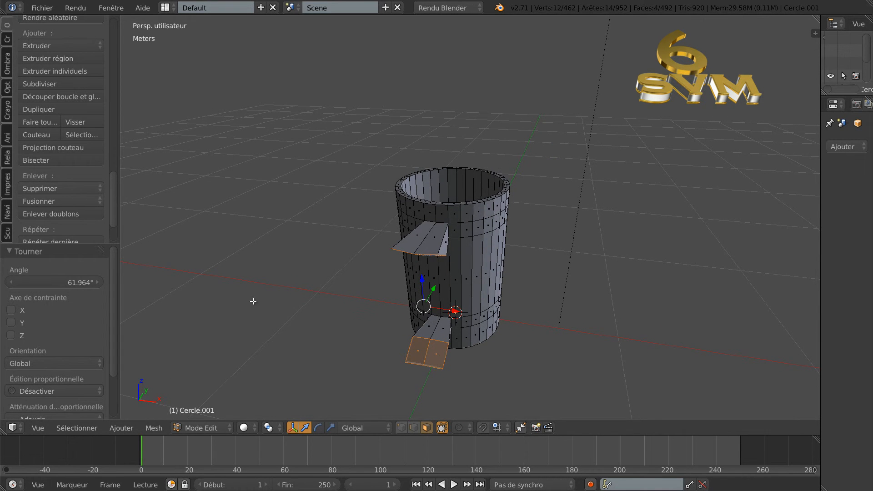
middle_drag(234, 323, 337, 304)
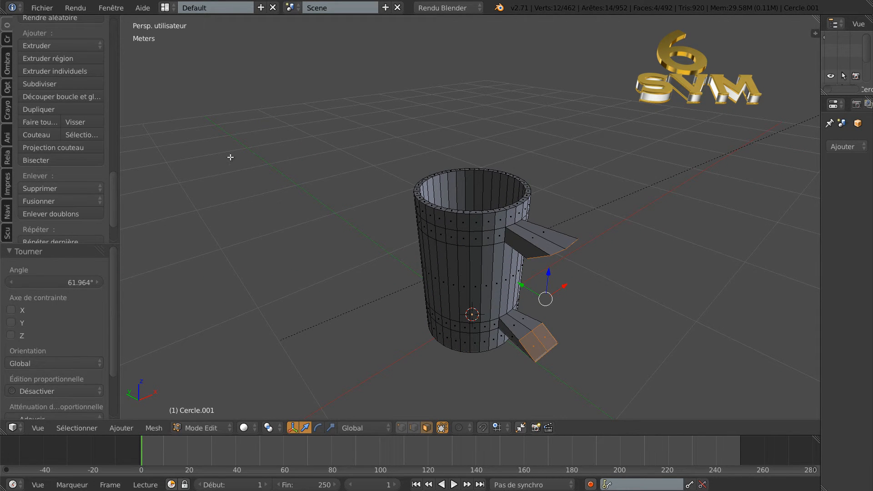
key(w)
mouse_move(181, 80)
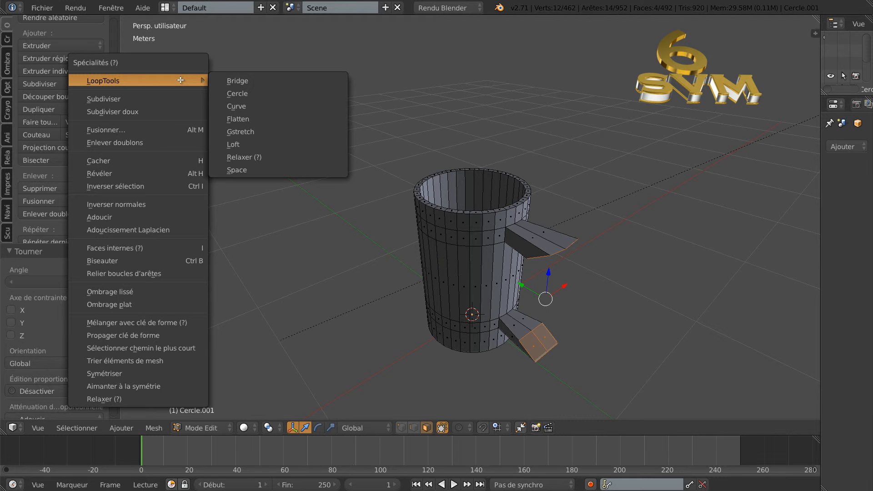
click(229, 80)
middle_drag(570, 274, 609, 244)
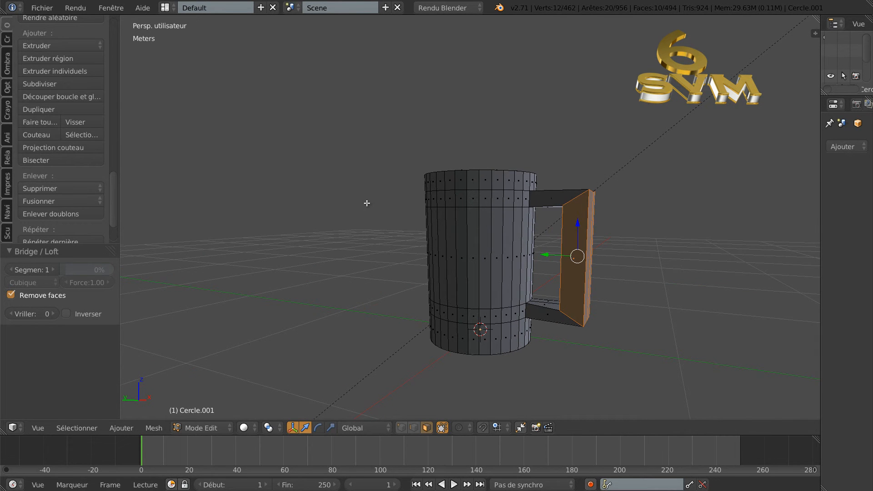
scroll(368, 202, down, 5)
middle_drag(367, 202, 309, 268)
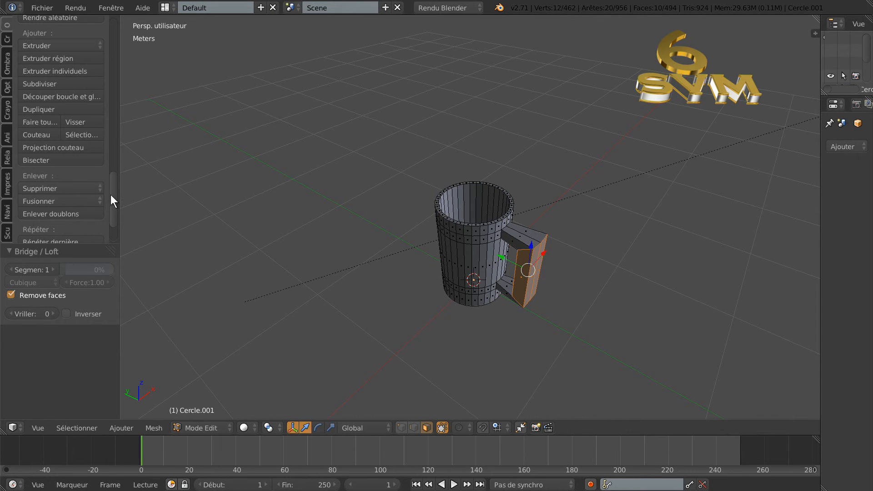
Step: Review the Mesh add-ons, including LoopTools, in the user preferences, save the preferences and close their window
scroll(112, 155, up, 2)
drag(113, 151, 114, 32)
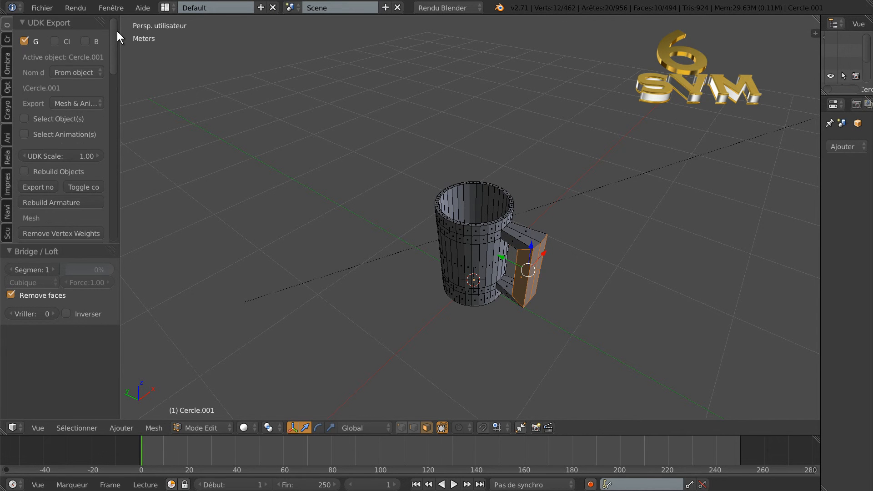
click(40, 6)
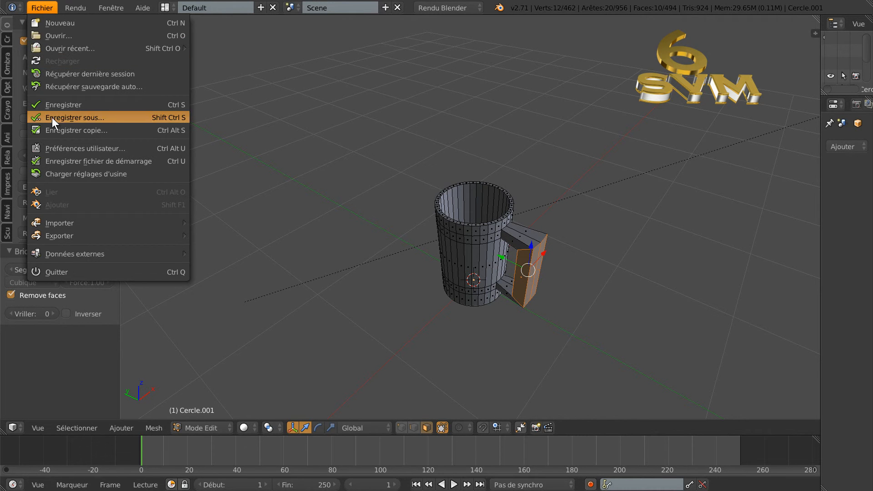
click(64, 147)
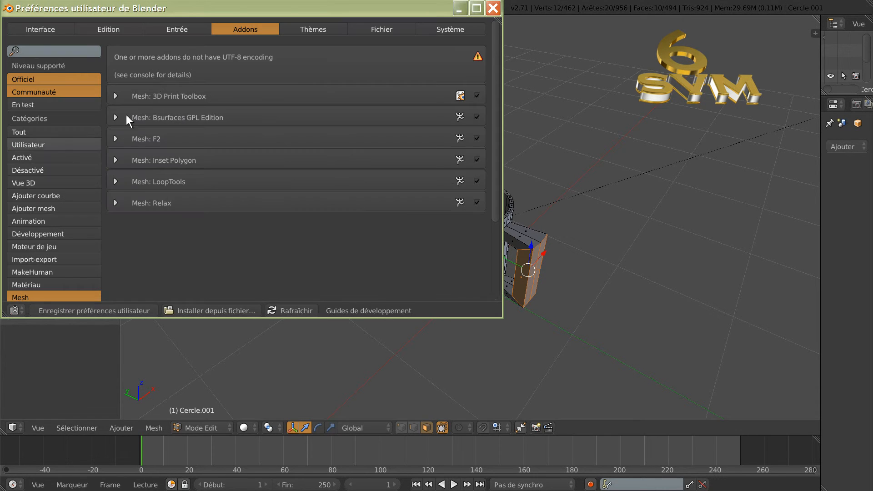
drag(198, 6, 343, 11)
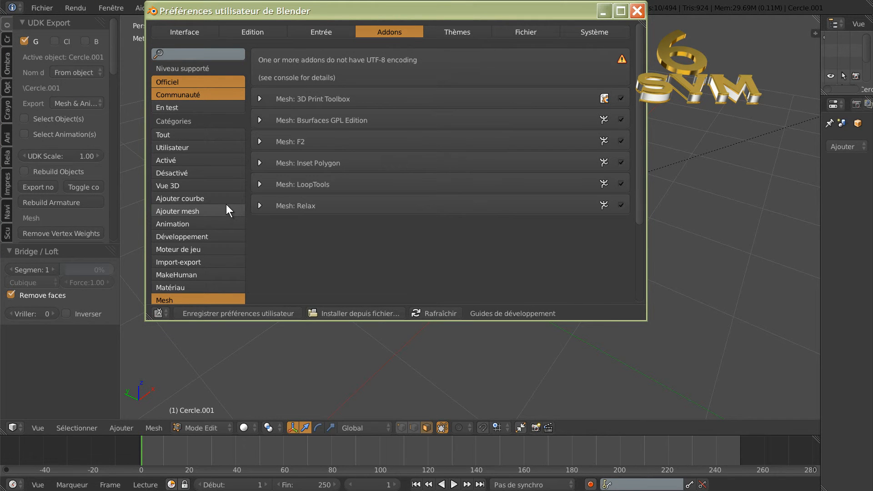
scroll(226, 210, down, 1)
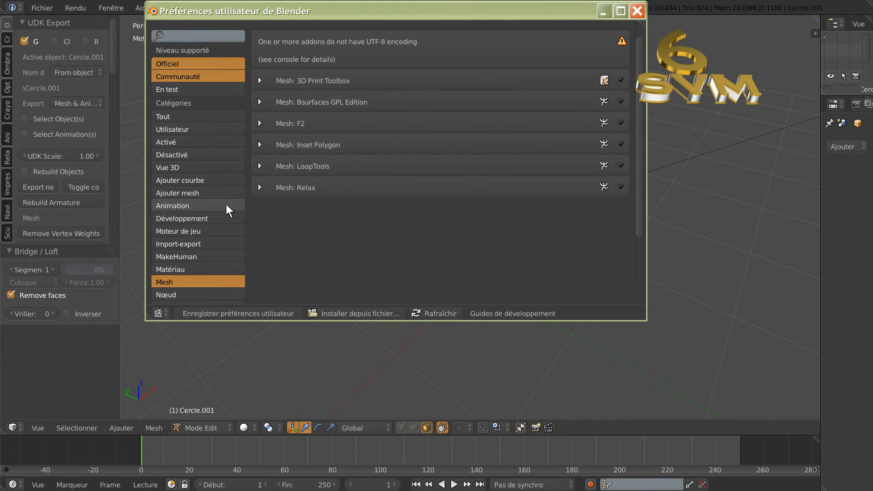
scroll(225, 203, down, 3)
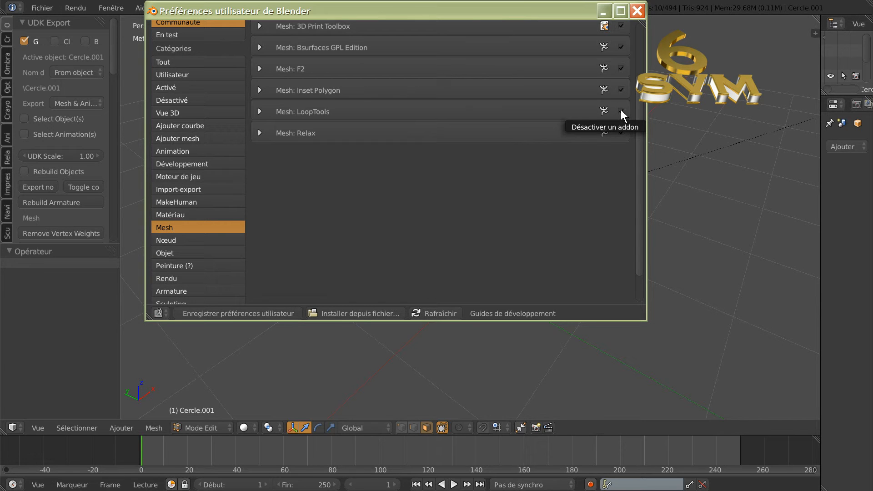
click(243, 313)
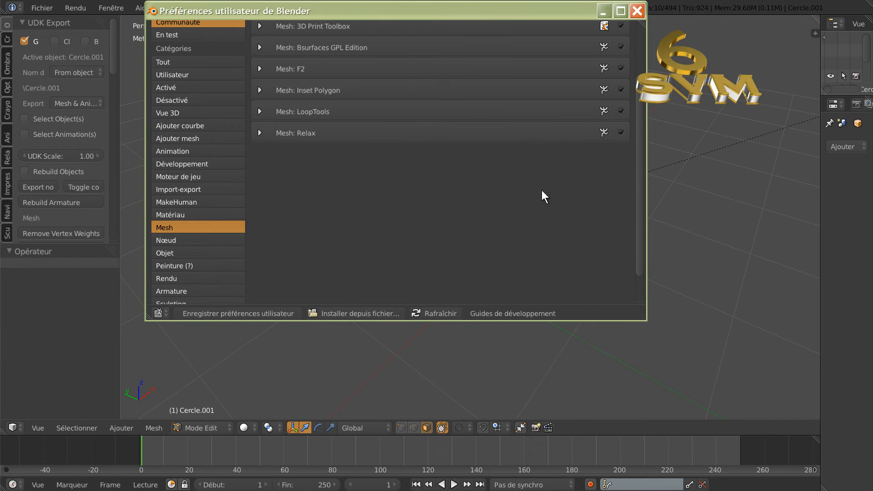
click(637, 10)
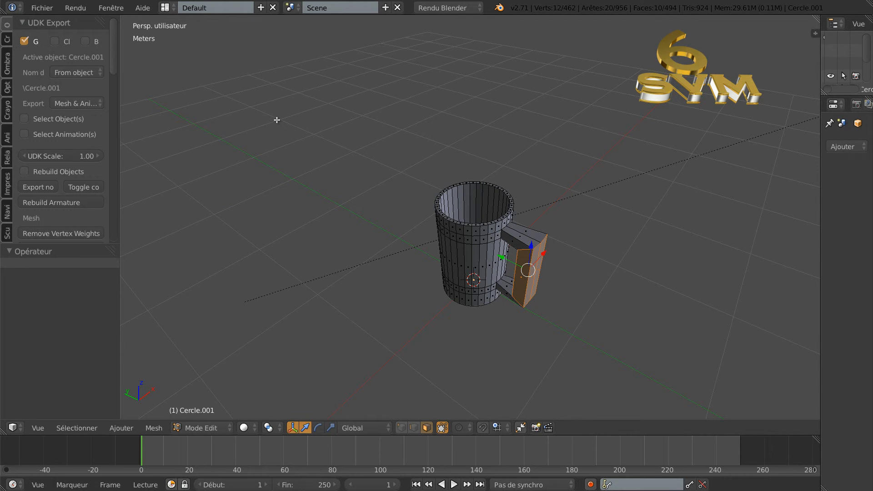
key(w)
Step: Narrow the selected vertical grip of the handle by scaling it along the X axis to about 0.318 with the scale manipulator
mouse_move(233, 72)
middle_drag(432, 285, 386, 255)
scroll(523, 287, up, 2)
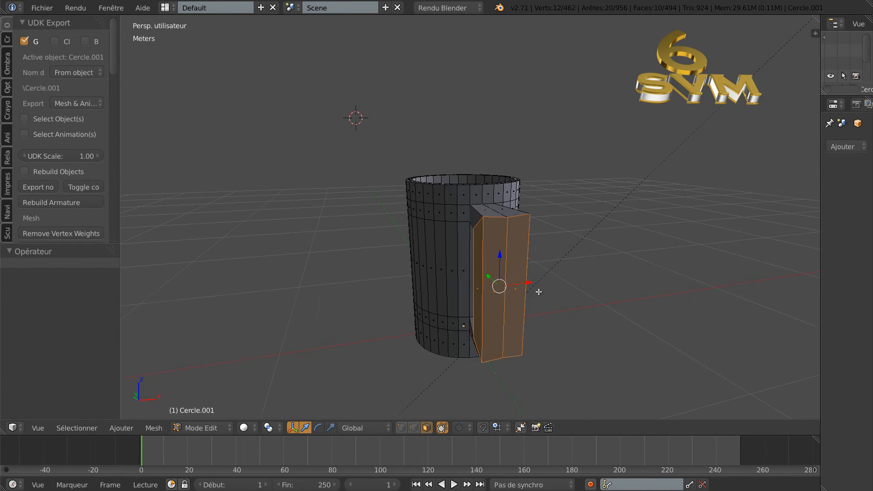
middle_drag(632, 331, 610, 292)
middle_drag(535, 264, 538, 275)
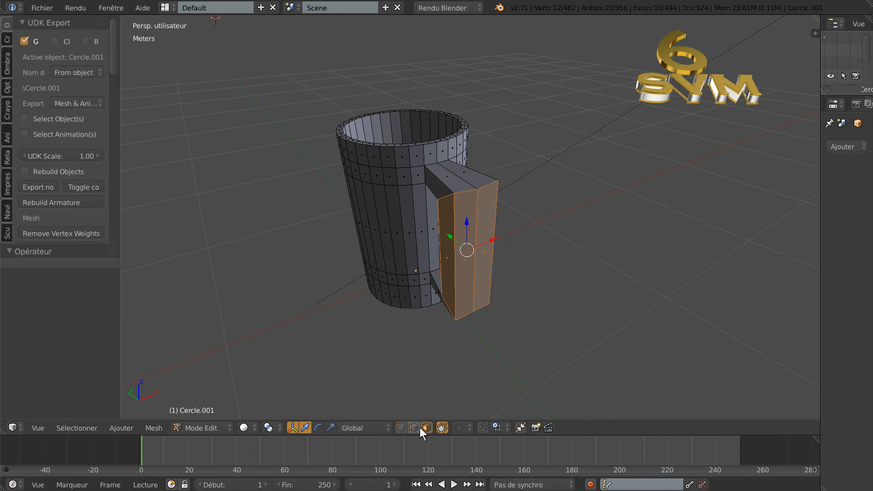
middle_drag(417, 351, 410, 354)
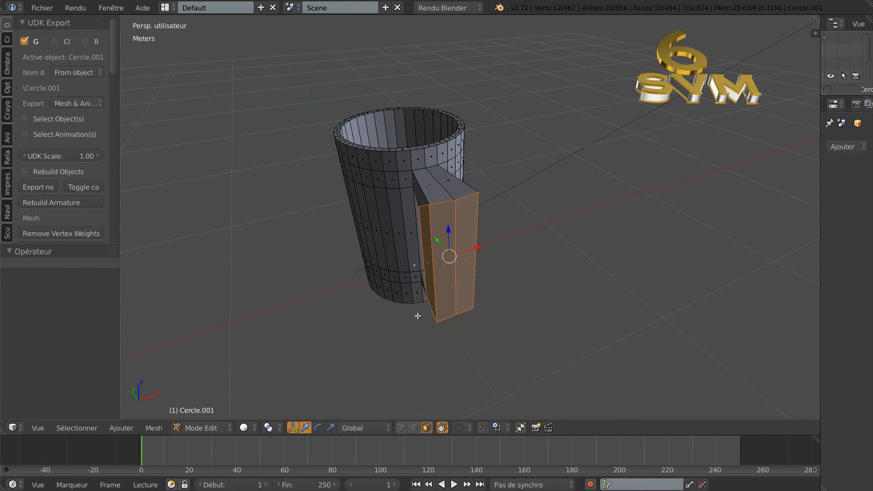
click(330, 427)
middle_drag(543, 273, 548, 300)
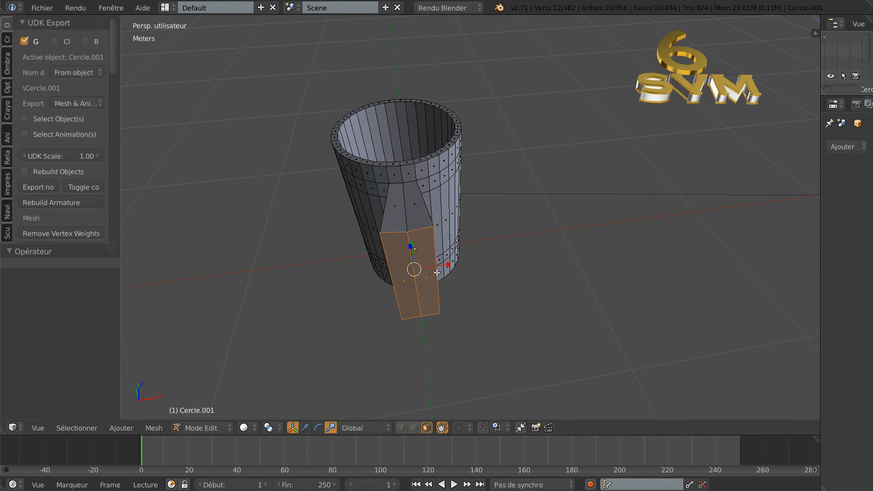
drag(447, 265, 424, 266)
middle_drag(424, 267, 525, 264)
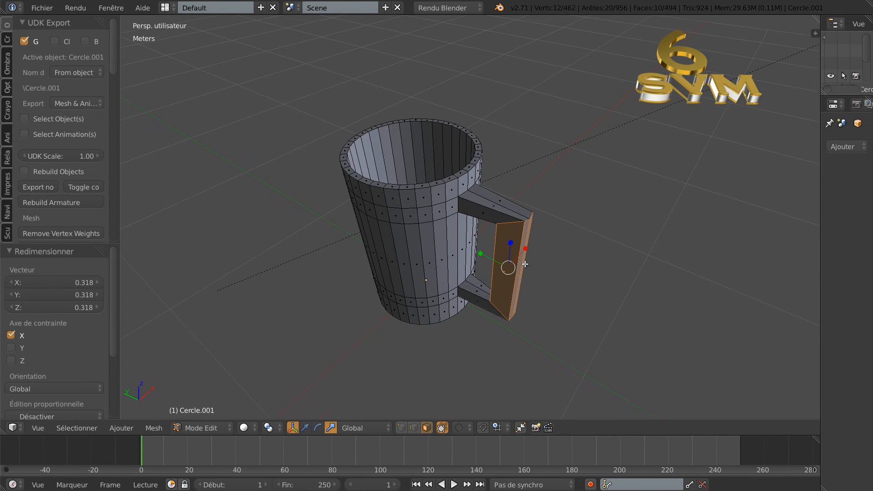
middle_drag(545, 300, 518, 267)
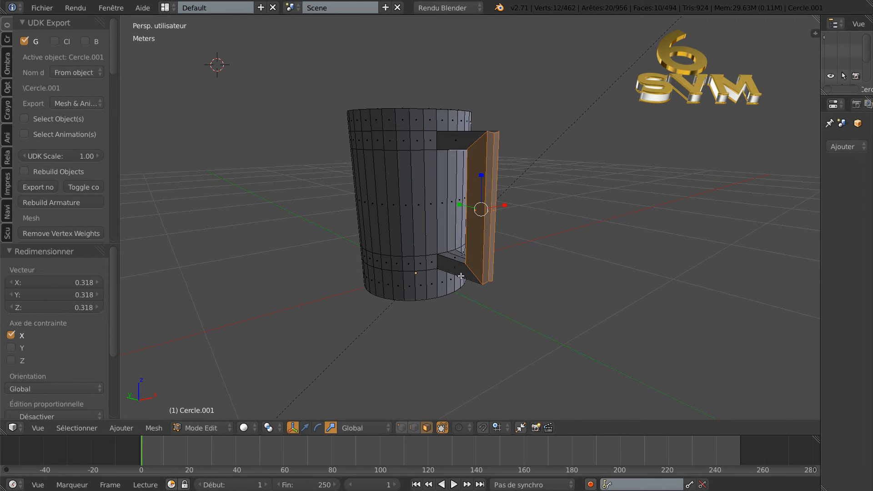
middle_drag(647, 245, 704, 249)
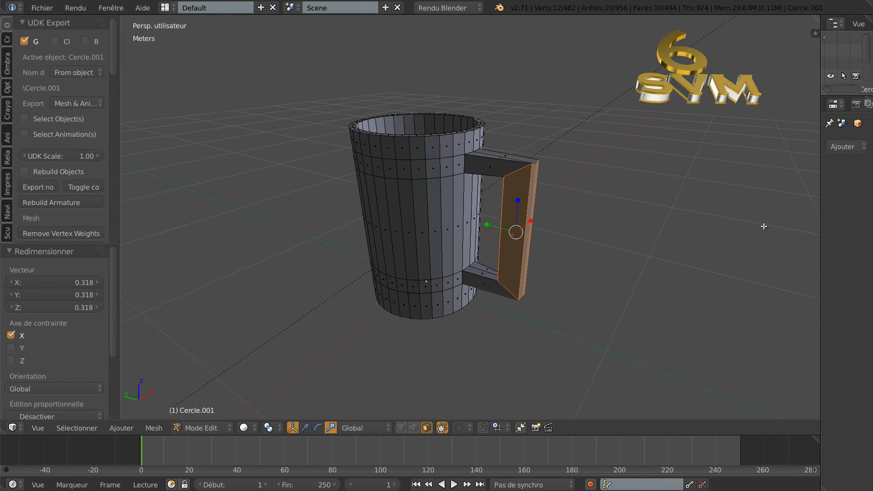
Step: Add a Subdivision Surface modifier to the mug mesh
drag(819, 202, 743, 209)
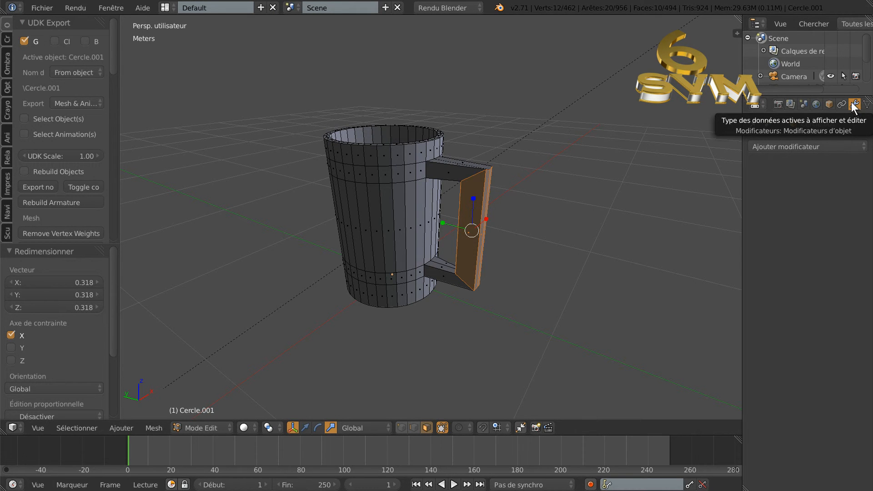
scroll(838, 98, down, 2)
scroll(830, 105, up, 1)
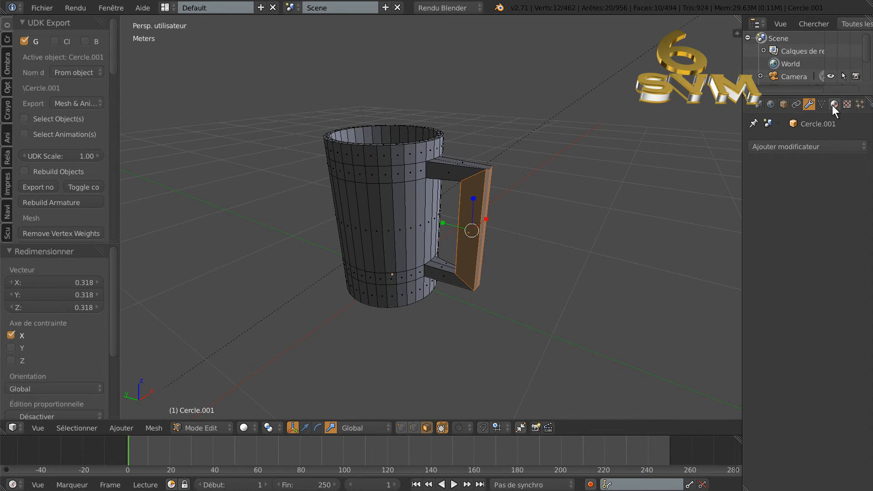
scroll(833, 105, down, 1)
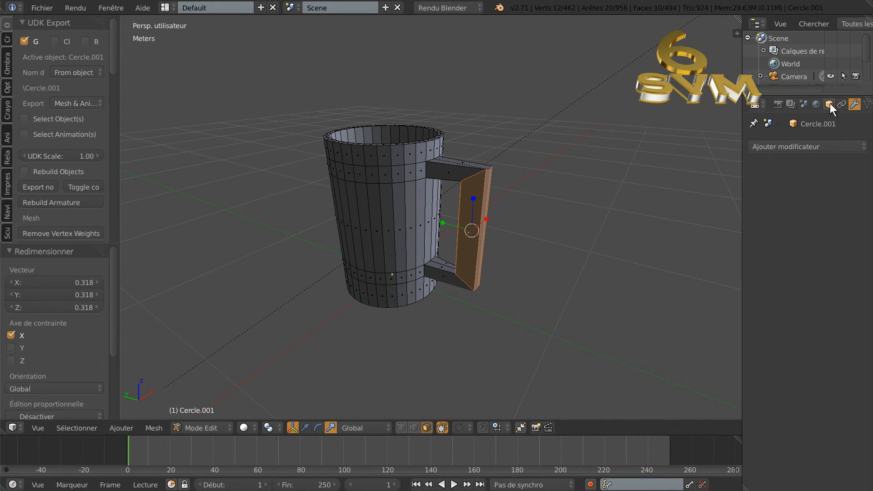
scroll(831, 101, up, 2)
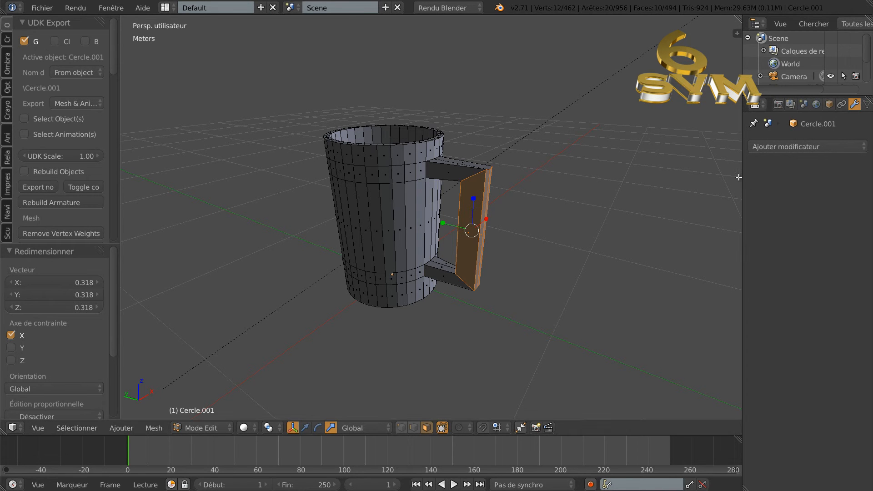
drag(742, 177, 775, 187)
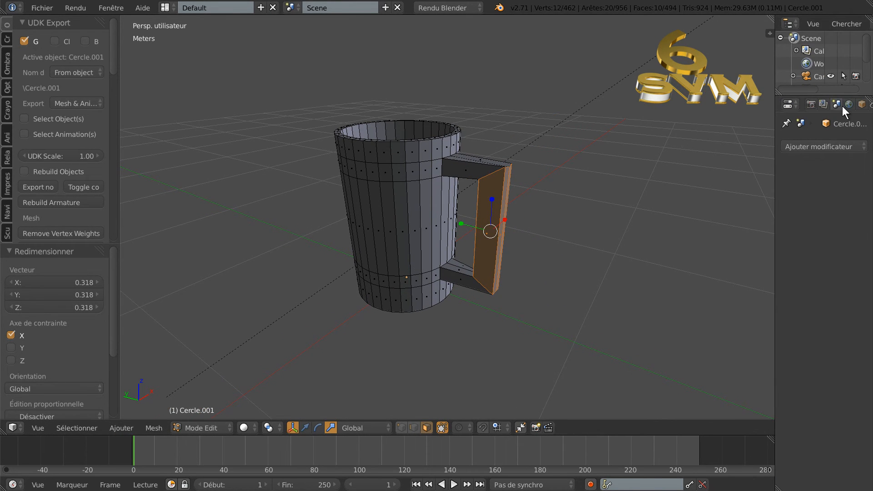
scroll(841, 102, down, 3)
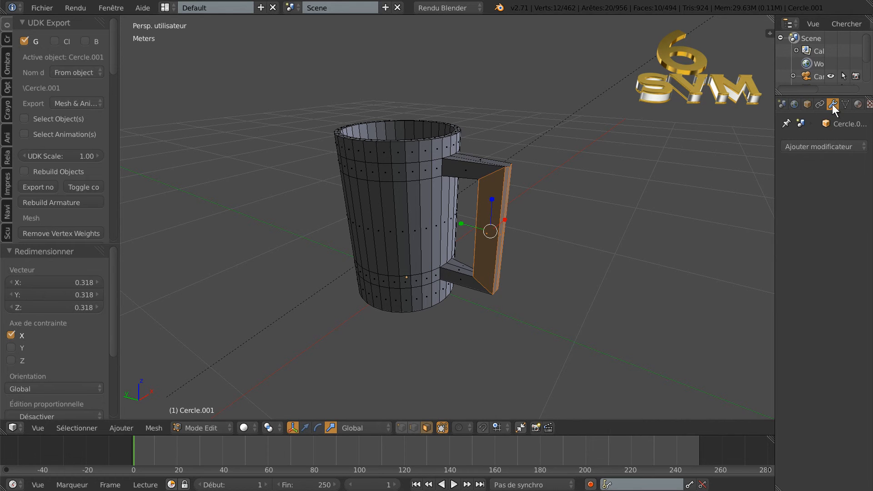
click(826, 147)
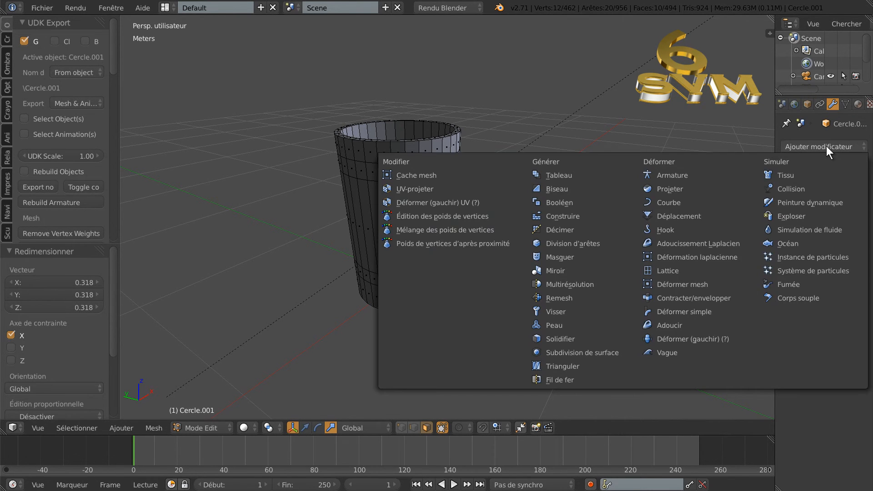
click(571, 352)
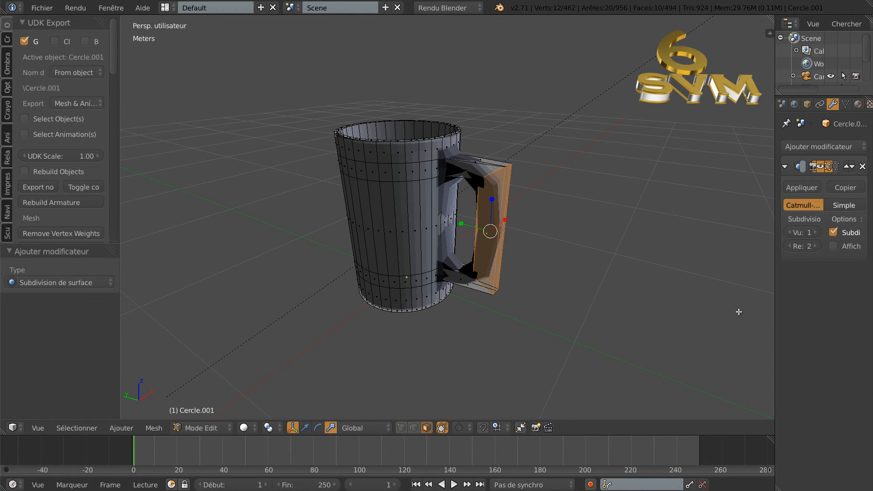
Step: Set the Subdivision Surface modifier's view subdivisions to 3 and preview the smoothed mug in Object Mode
drag(775, 267, 720, 280)
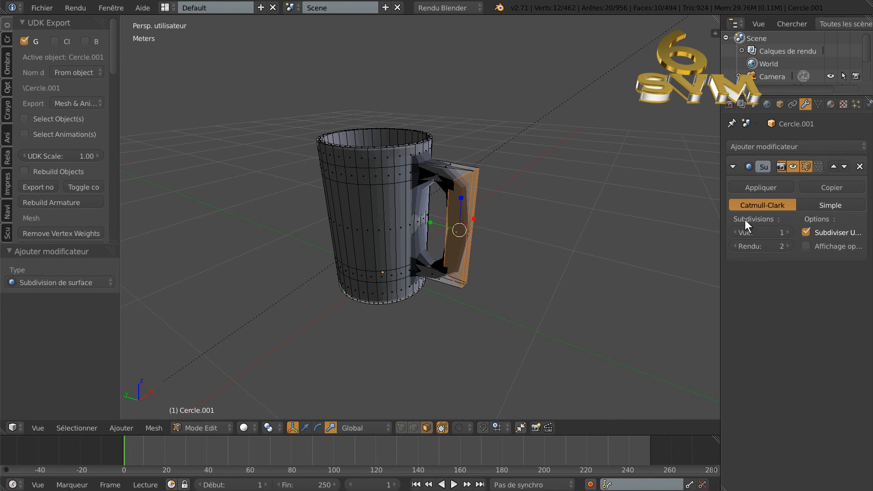
click(788, 232)
click(788, 232)
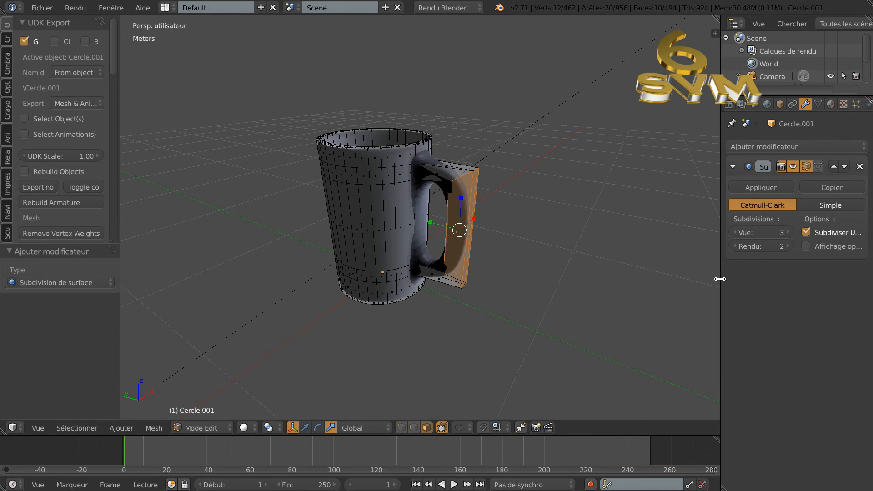
drag(720, 279, 740, 278)
scroll(459, 289, up, 3)
middle_drag(472, 273, 509, 298)
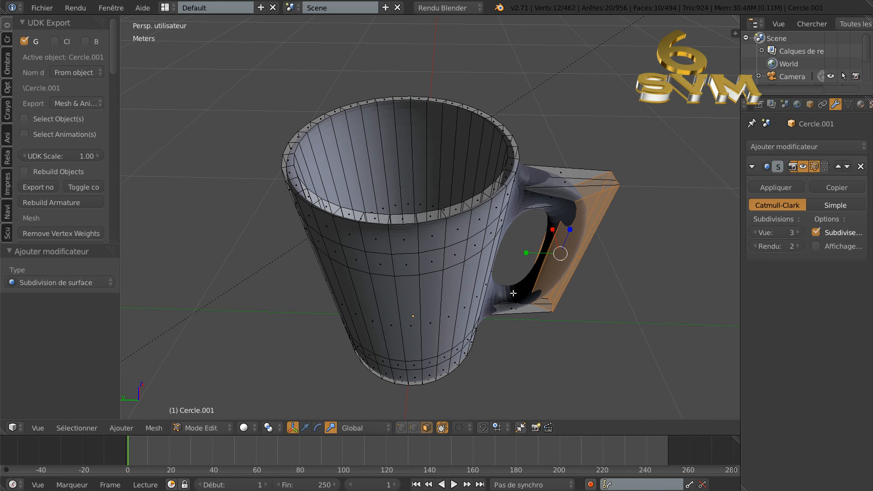
scroll(463, 285, down, 1)
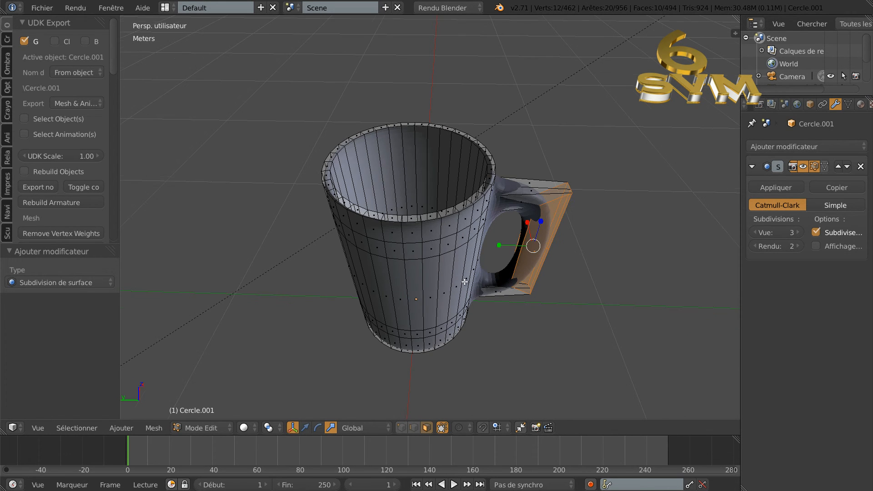
key(Tab)
mouse_move(518, 278)
middle_down()
mouse_move(488, 281)
mouse_move(467, 239)
mouse_move(504, 265)
mouse_move(514, 261)
middle_up()
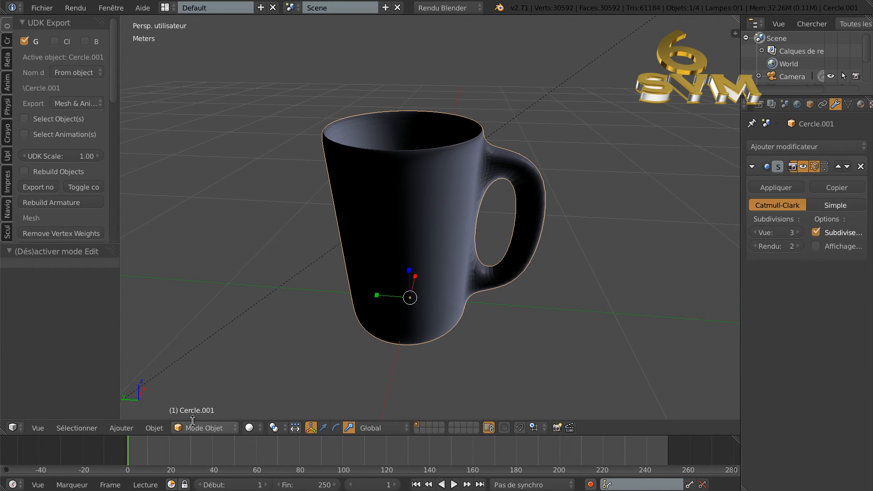
Step: Return to Edit Mode, set the modifier's view subdivisions to 0 and examine the unsmoothed handle
key(Tab)
middle_drag(526, 186, 523, 161)
click(755, 230)
click(755, 230)
click(756, 230)
middle_drag(587, 225, 601, 235)
scroll(601, 233, up, 4)
middle_drag(579, 157, 581, 136)
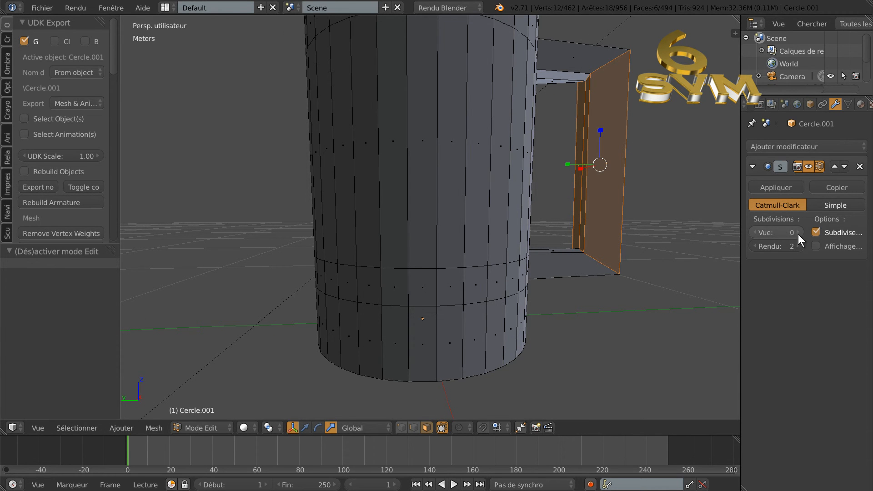
Step: Set the modifier's view subdivisions to 3, check the smoothed mug in Object Mode and return to Edit Mode
click(798, 233)
click(798, 232)
click(798, 233)
key(Tab)
middle_drag(657, 232, 597, 251)
key(Tab)
middle_drag(600, 202, 594, 243)
scroll(594, 243, up, 5)
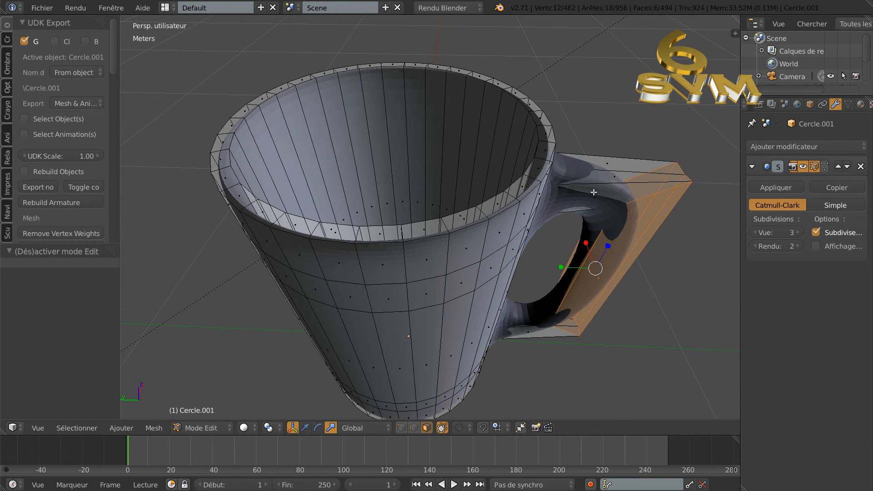
Step: Select only one face of the upper handle arm and set the modifier's view subdivisions to 0
right_click(602, 178)
click(756, 231)
click(756, 231)
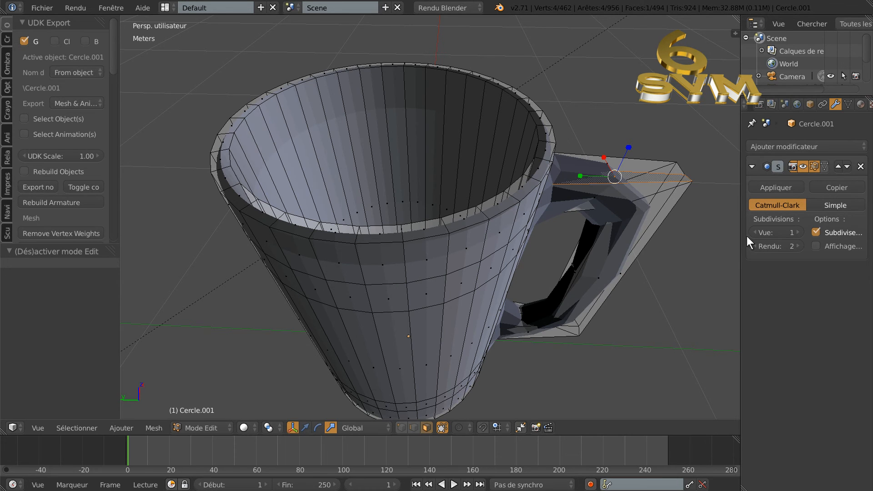
click(756, 233)
Step: Add the upper handle arm's remaining faces to the selection and scale them along the Z axis to about 0.670
shift+right_click(593, 168)
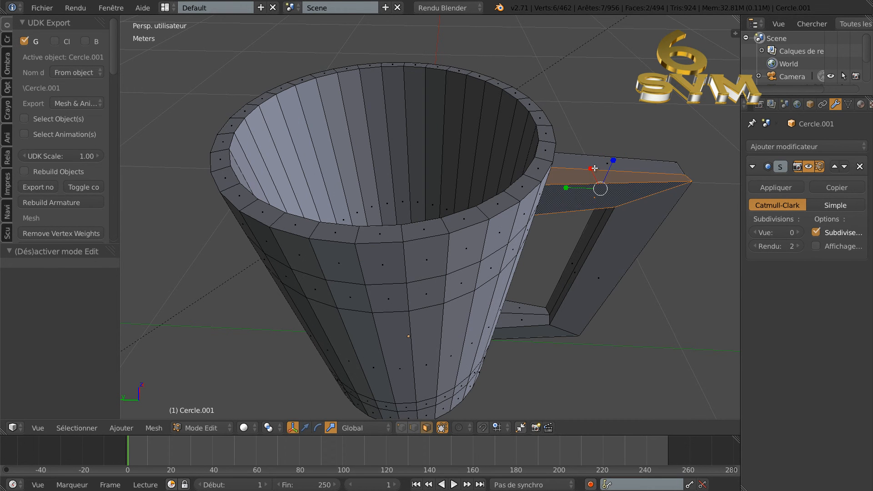
shift+right_click(595, 167)
middle_drag(637, 193, 402, 231)
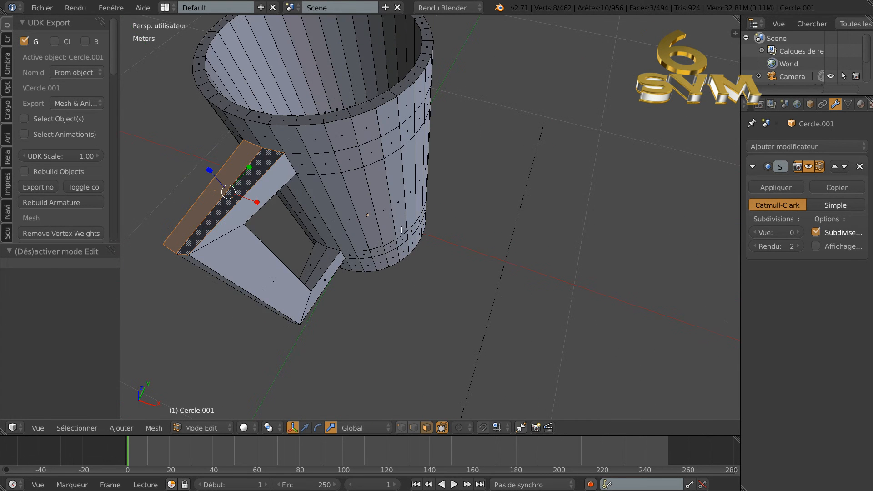
shift+right_click(257, 191)
middle_drag(298, 225, 489, 85)
shift+right_click(528, 55)
shift+right_click(528, 63)
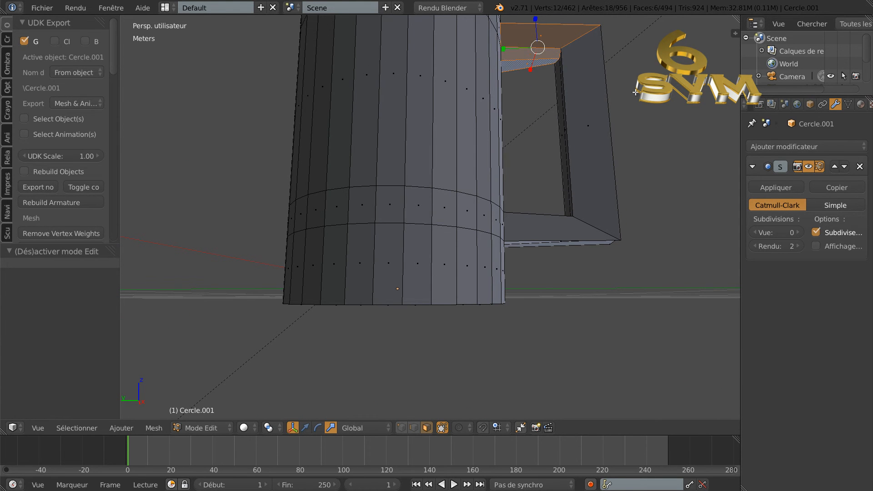
scroll(641, 101, down, 1)
middle_drag(638, 99, 635, 180)
key(s)
key(z)
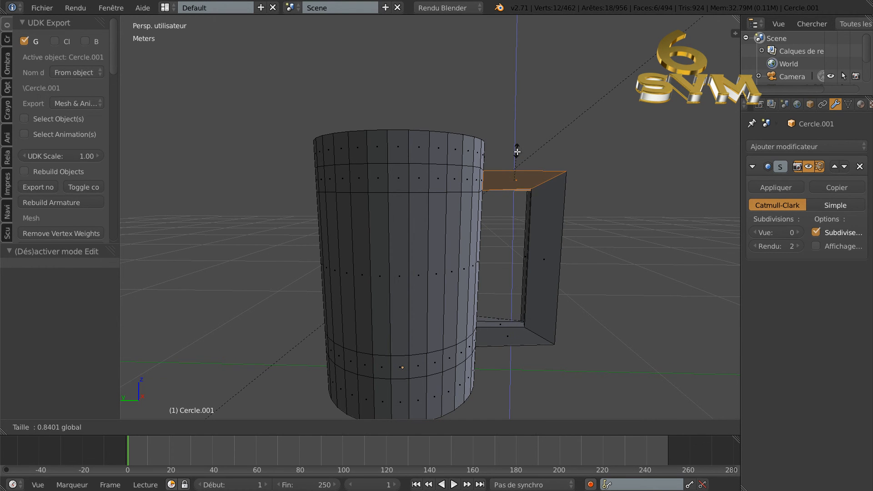
click(518, 155)
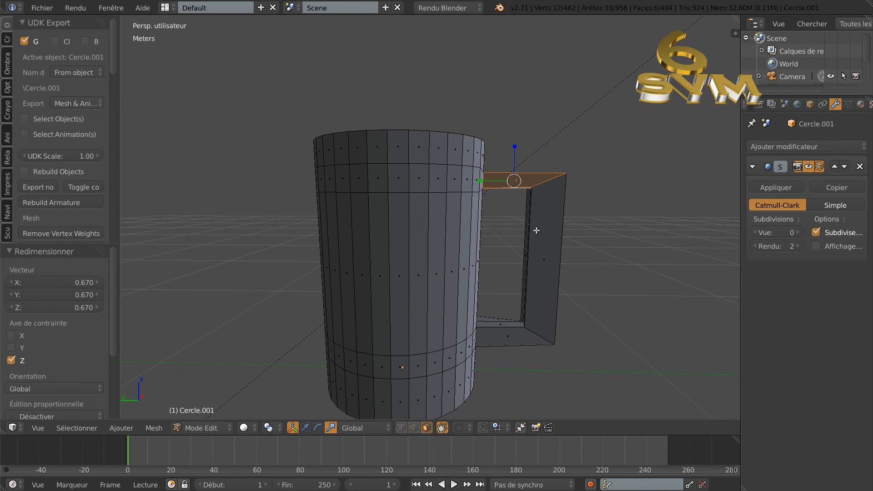
Step: Select only the six faces around the lower handle arm and scale them along the Z axis to about 0.587
middle_drag(551, 274, 446, 347)
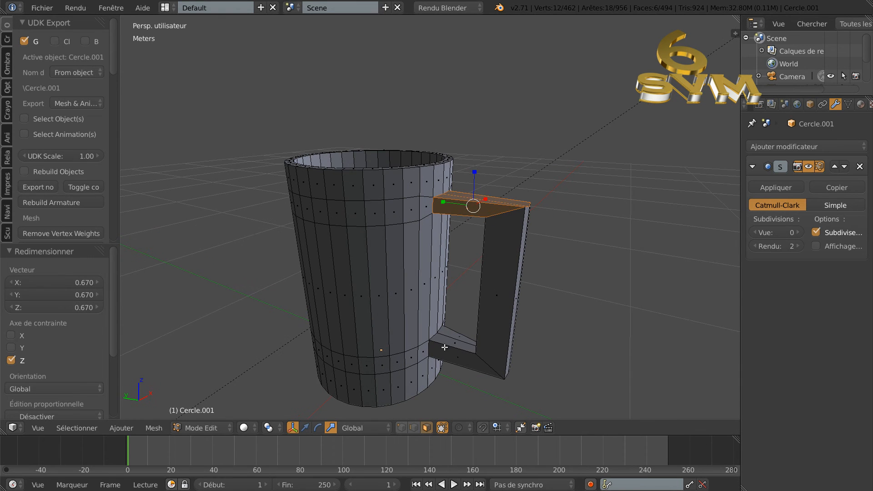
right_click(448, 340)
shift+right_click(450, 330)
middle_drag(529, 333, 482, 276)
shift+right_click(528, 210)
shift+right_click(530, 218)
shift+right_click(533, 226)
shift+right_click(481, 138)
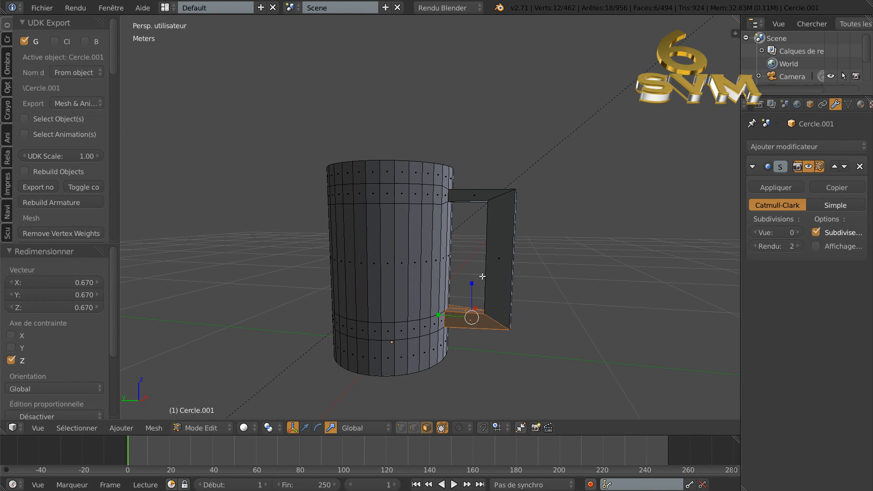
key(s)
key(z)
click(471, 298)
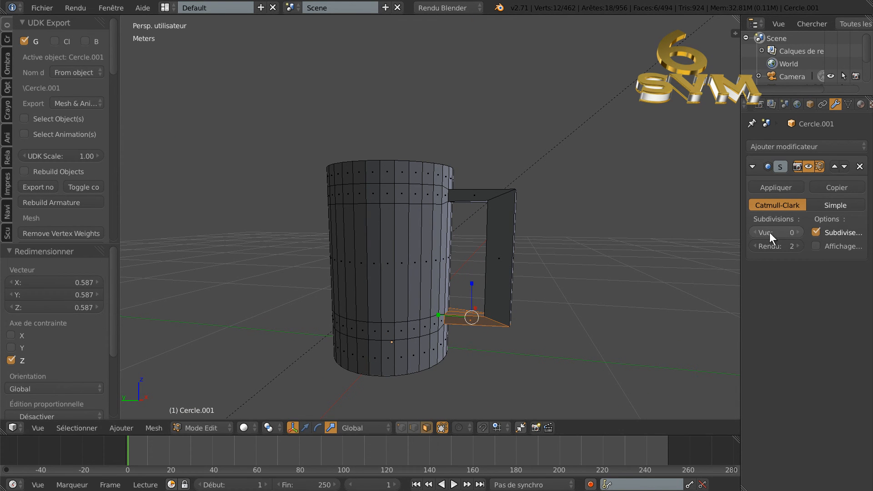
Step: Set the modifier's view subdivisions to 3, preview the smoothed handle in Object Mode and return to Edit Mode
click(798, 232)
click(798, 232)
click(798, 232)
key(Tab)
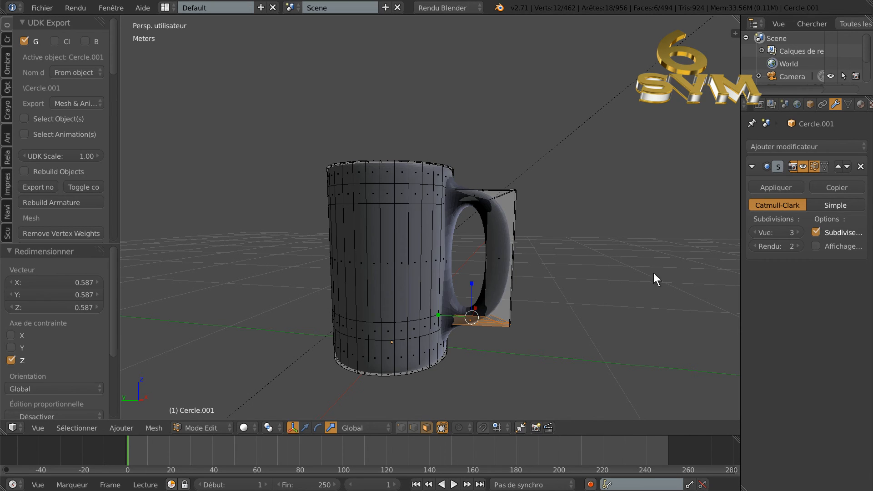
middle_drag(652, 274, 588, 278)
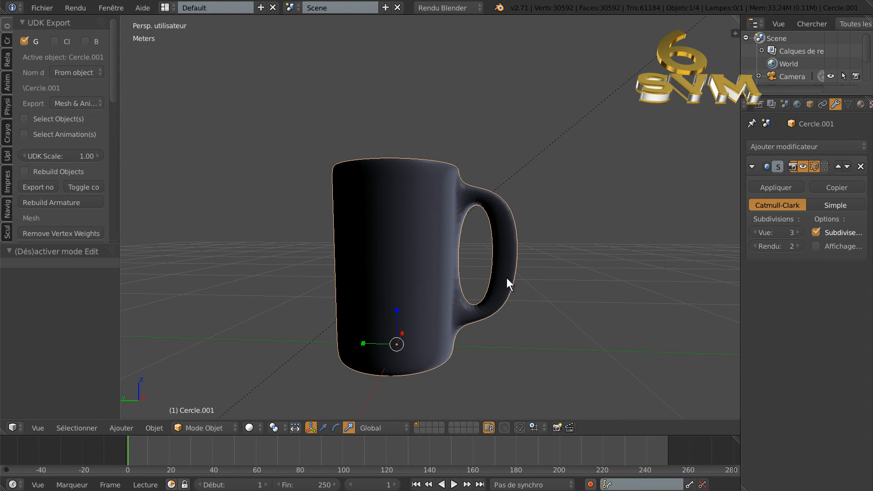
key(Tab)
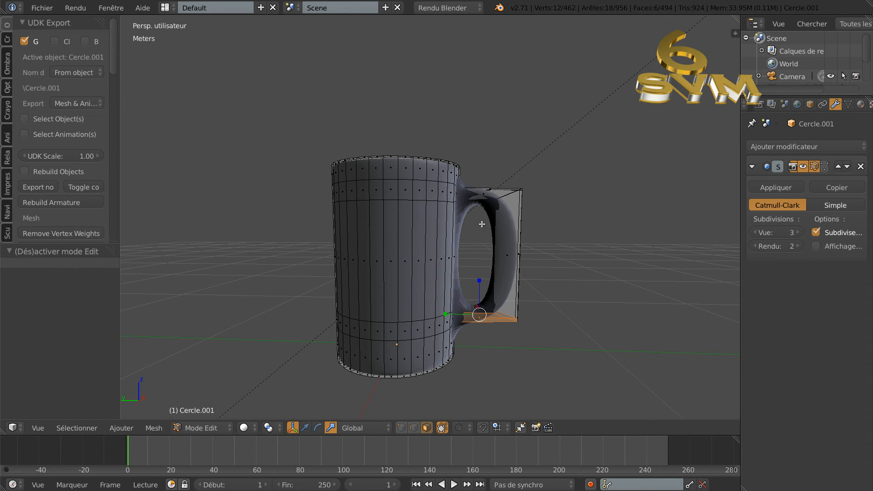
Step: Thin the selected lower handle arm again by scaling it along the Z axis to about 0.522
key(s)
key(z)
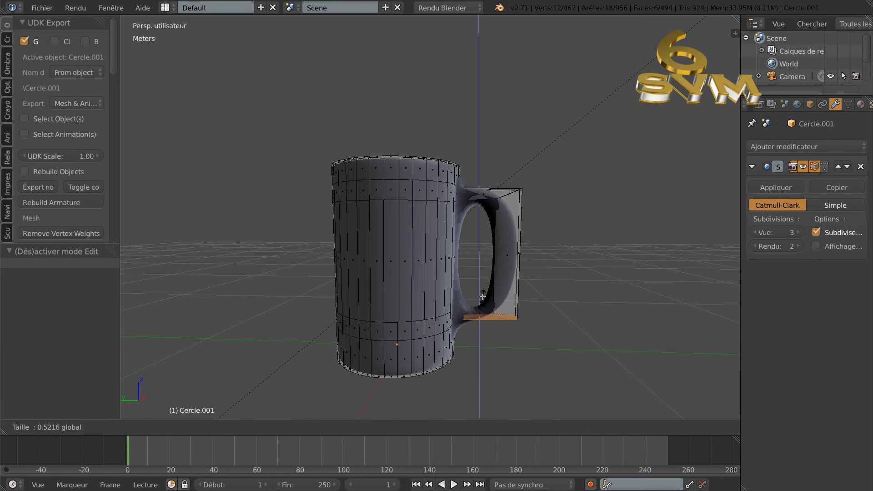
click(482, 294)
scroll(535, 255, up, 2)
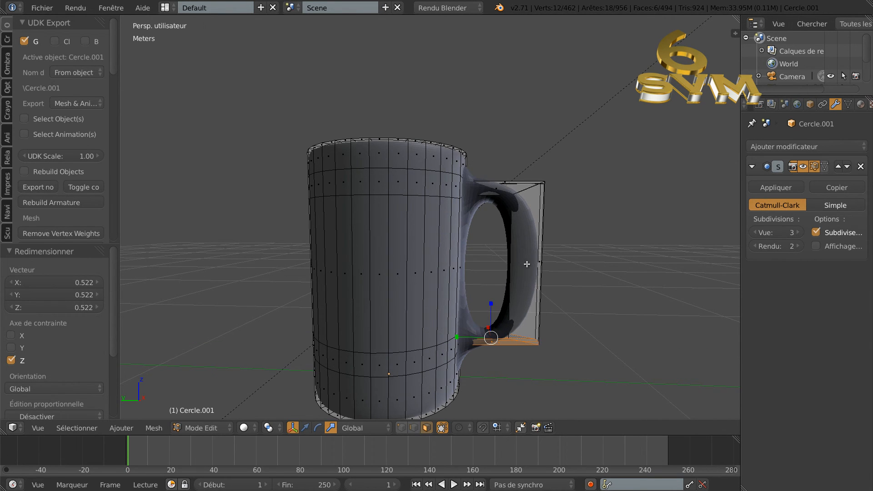
Step: Select only the faces around the vertical grip and scale them along the Y axis to about 0.858
right_click(541, 264)
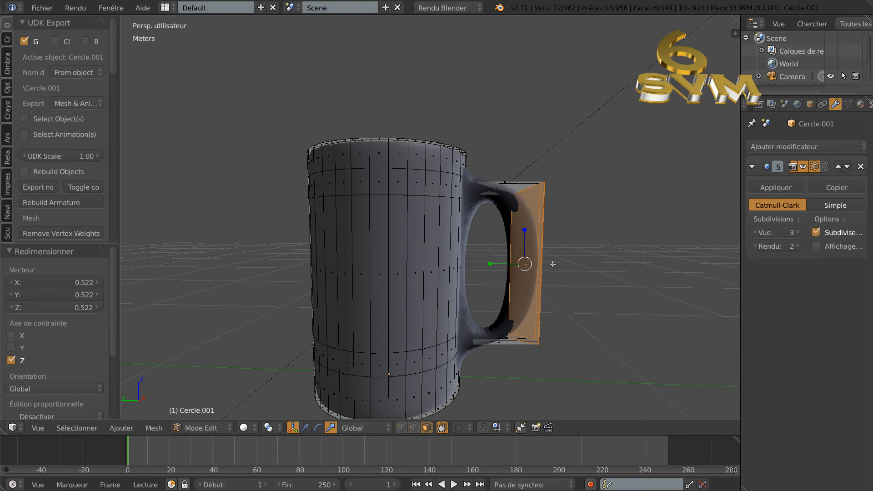
middle_drag(595, 276, 539, 311)
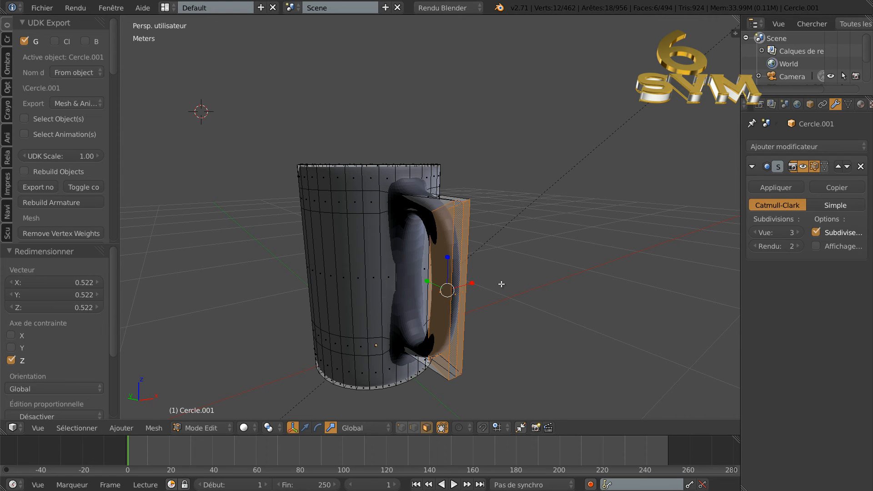
middle_drag(539, 282, 577, 284)
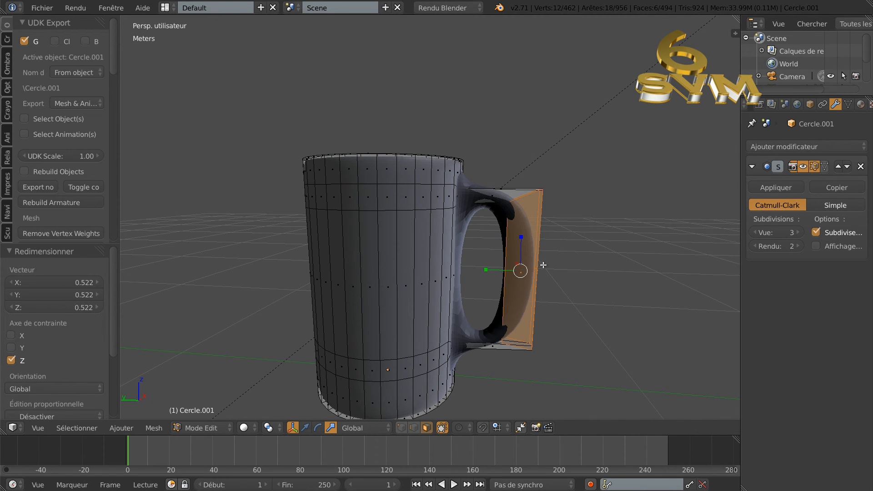
mouse_move(486, 269)
mouse_down()
mouse_move(530, 265)
mouse_move(490, 271)
mouse_up()
Step: Move the selected vertical grip toward the cup by about 4.071 cm along the Y axis with the translate manipulator
mouse_move(581, 287)
middle_down()
mouse_move(576, 264)
mouse_move(578, 271)
middle_up()
mouse_move(558, 322)
middle_down()
mouse_move(575, 326)
mouse_move(570, 331)
middle_up()
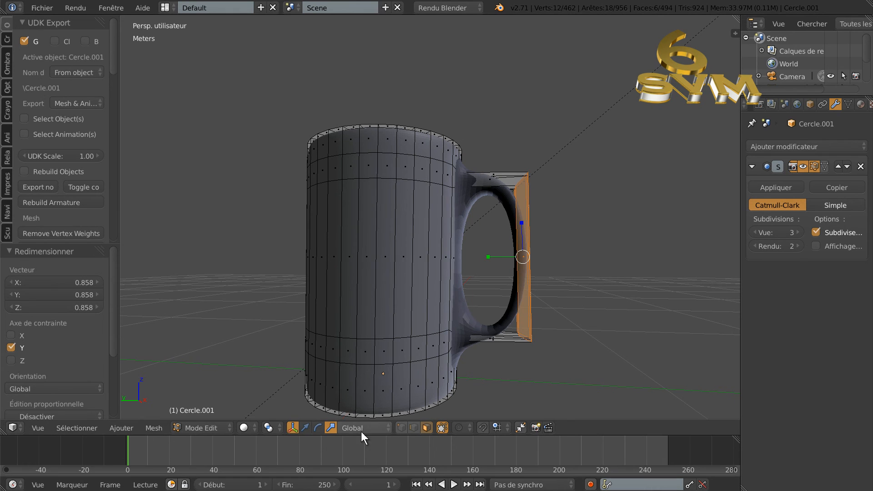
click(304, 428)
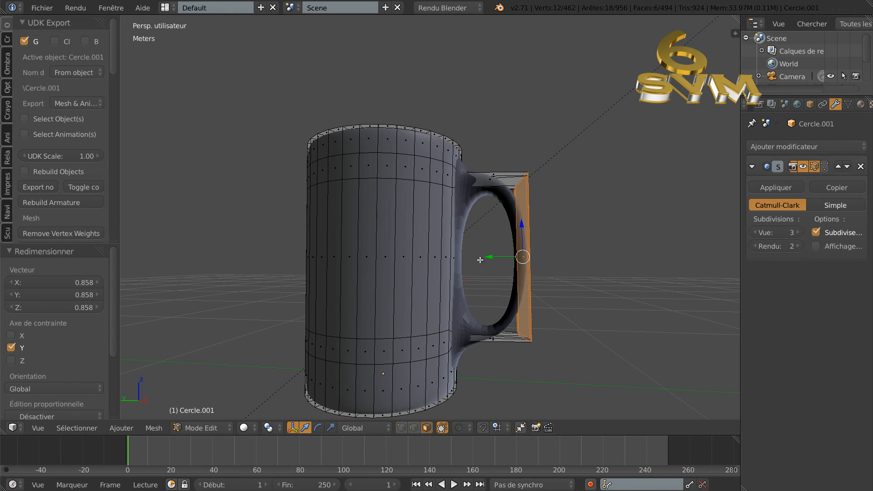
mouse_move(493, 257)
mouse_down()
mouse_move(478, 258)
mouse_move(487, 259)
mouse_up()
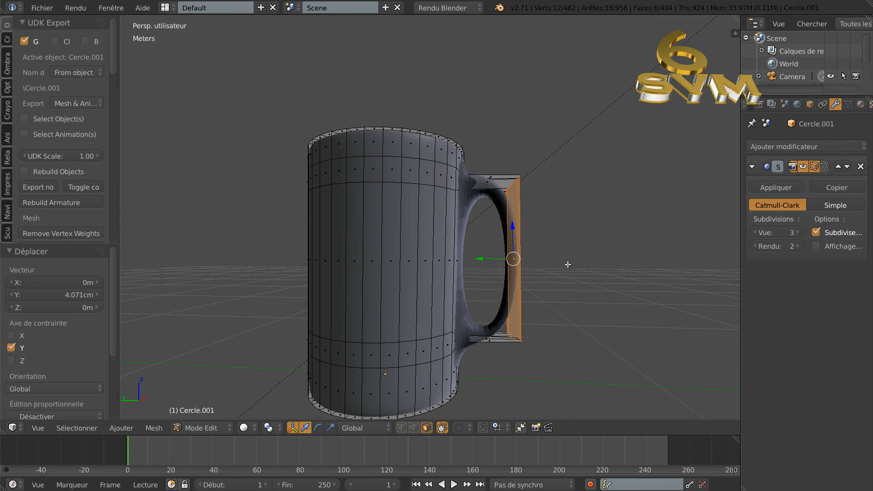
Step: Raise the selected vertical grip along the Z axis, fine-tune its height and preview the smoothed handle in Object Mode
drag(512, 227, 514, 187)
middle_drag(598, 201, 564, 238)
drag(501, 220, 500, 217)
key(Tab)
middle_drag(599, 233, 524, 252)
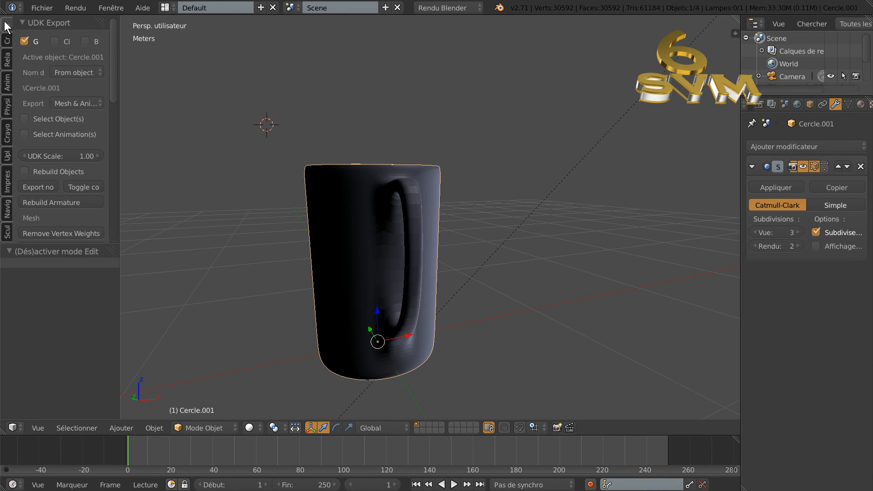
Step: Apply smooth shading to the whole mug
scroll(118, 99, down, 8)
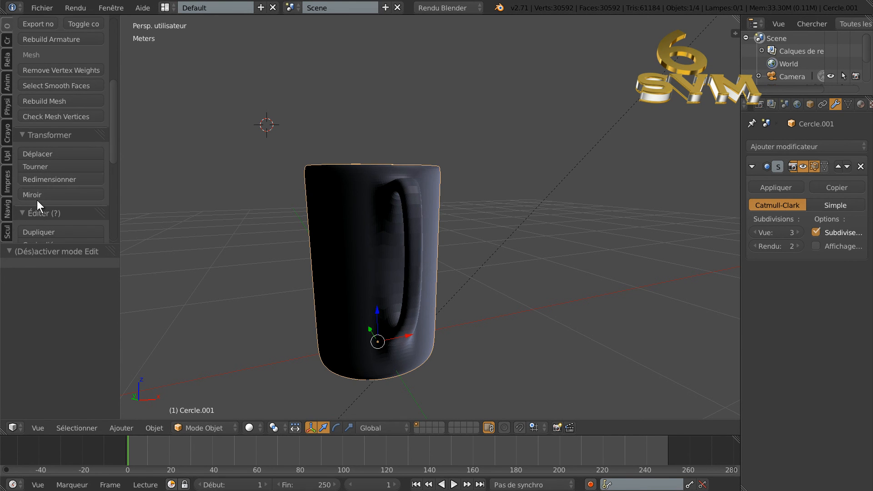
scroll(46, 214, down, 4)
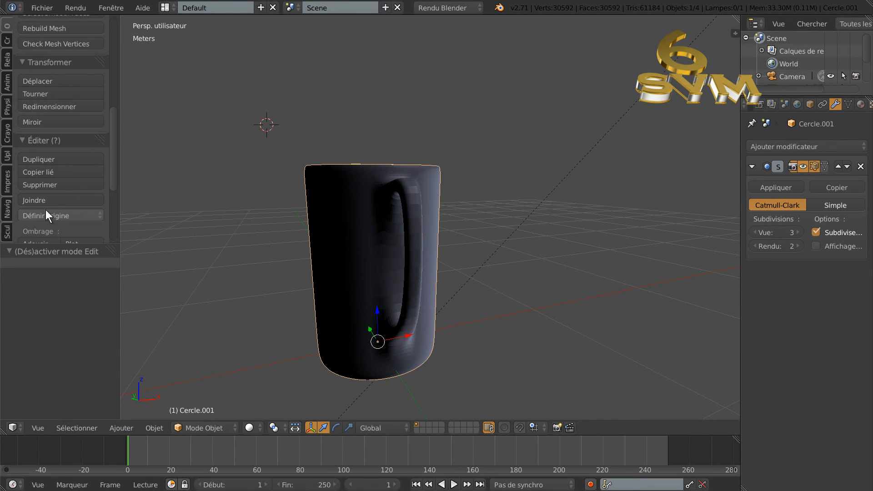
scroll(46, 210, down, 5)
click(37, 152)
middle_drag(514, 203, 540, 264)
scroll(542, 232, up, 3)
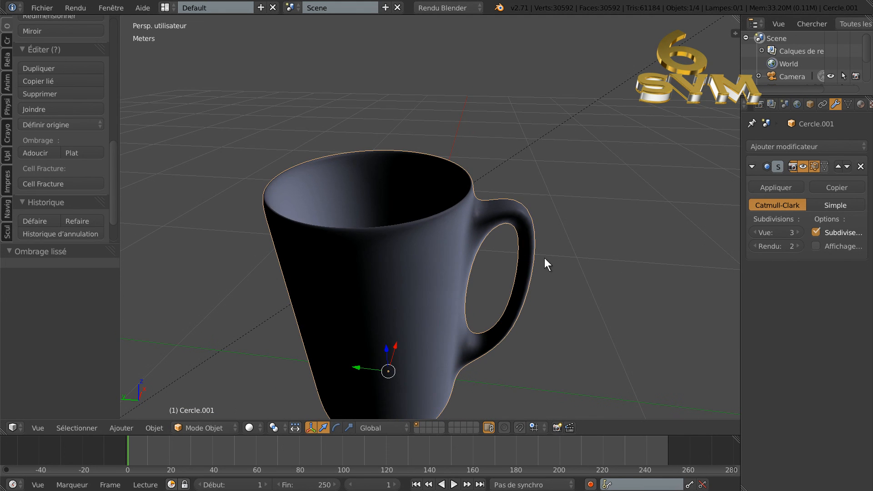
Step: Check the smoothed handle from the side, then move the vertical grip away from the cup by about 4.499 cm along the Y axis in Edit Mode
key(Tab)
scroll(479, 240, down, 3)
middle_drag(480, 240, 419, 281)
scroll(503, 249, up, 3)
key(Tab)
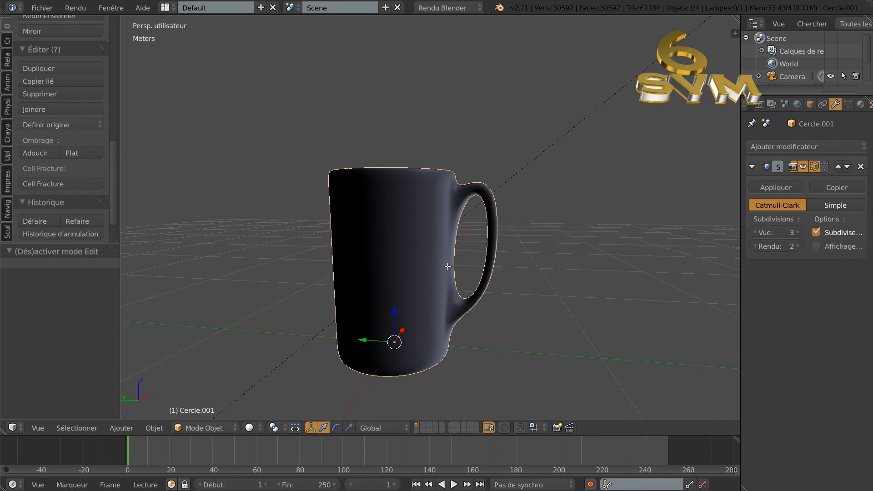
key(Tab)
drag(463, 234, 475, 233)
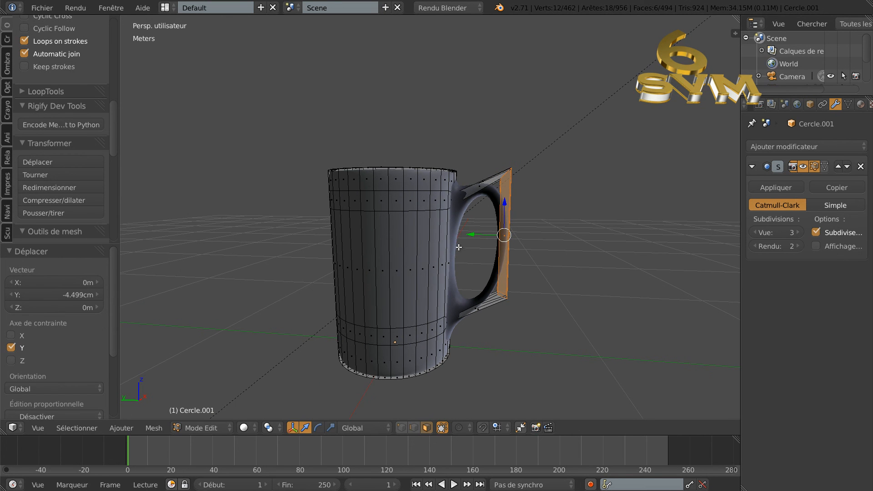
Step: Add two edge loops around the cup body, one just below the upper handle joint at factor -0.823 and one slid toward the lower joint
key(ctrl+r)
click(450, 218)
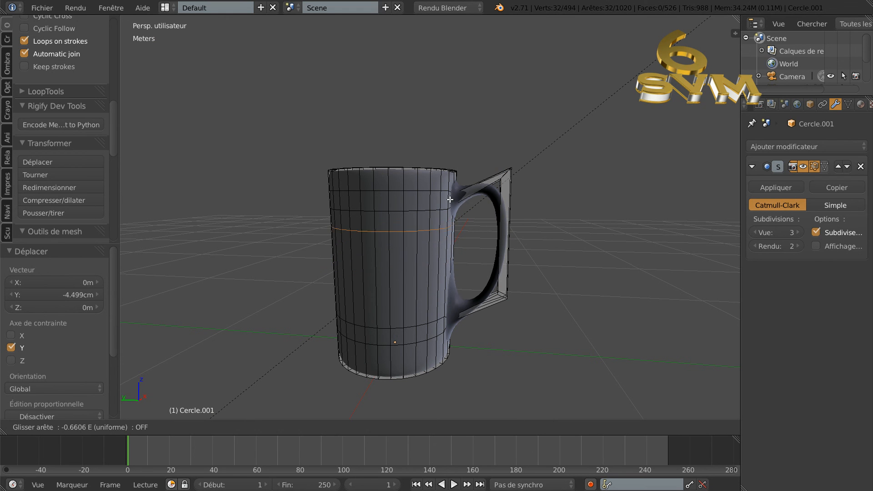
click(432, 220)
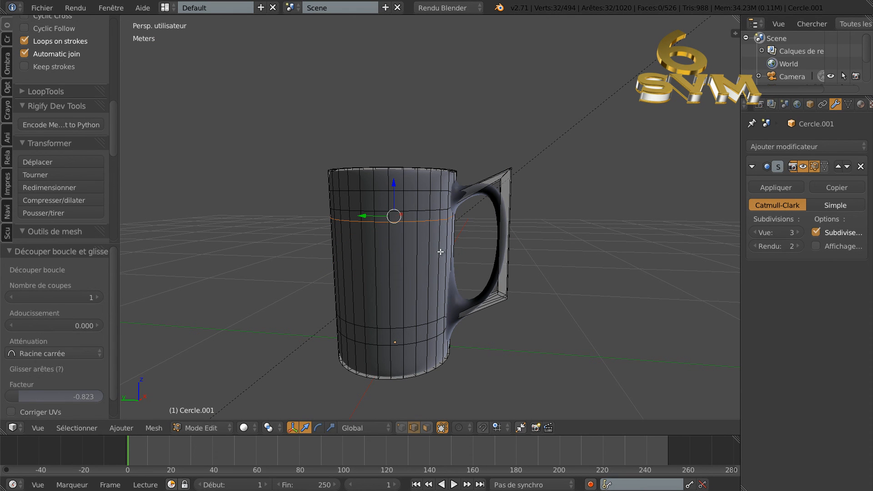
key(ctrl+r)
click(441, 251)
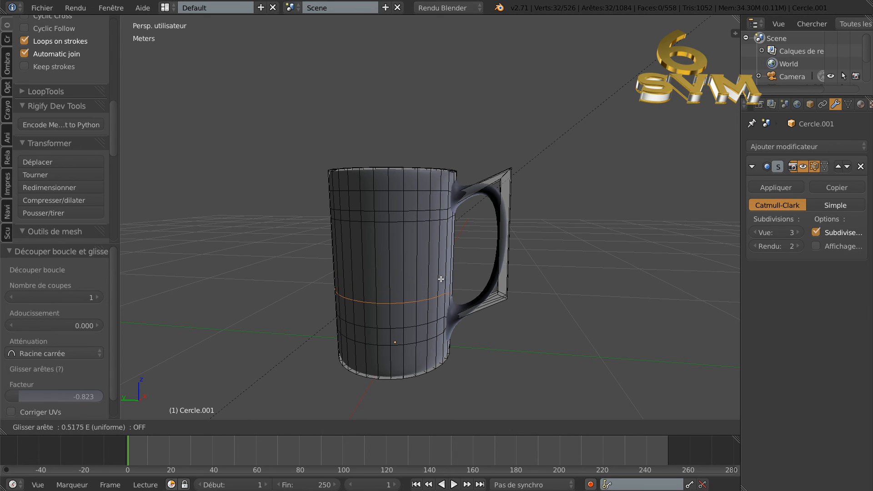
click(446, 273)
Step: Return to Object Mode and examine the smoothed mug's handle joints, rim and interior from several angles
key(Tab)
middle_drag(476, 268, 574, 267)
scroll(458, 283, down, 4)
scroll(514, 264, up, 4)
scroll(518, 258, down, 3)
scroll(498, 265, up, 4)
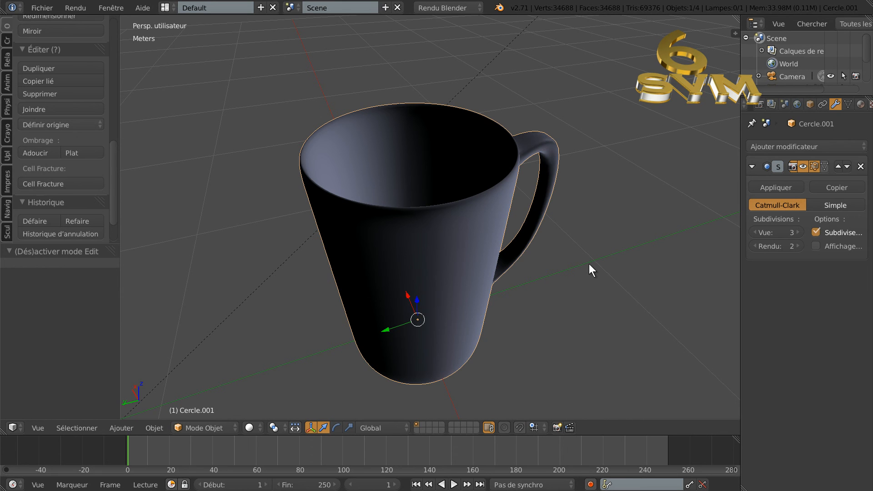
middle_drag(586, 282, 596, 325)
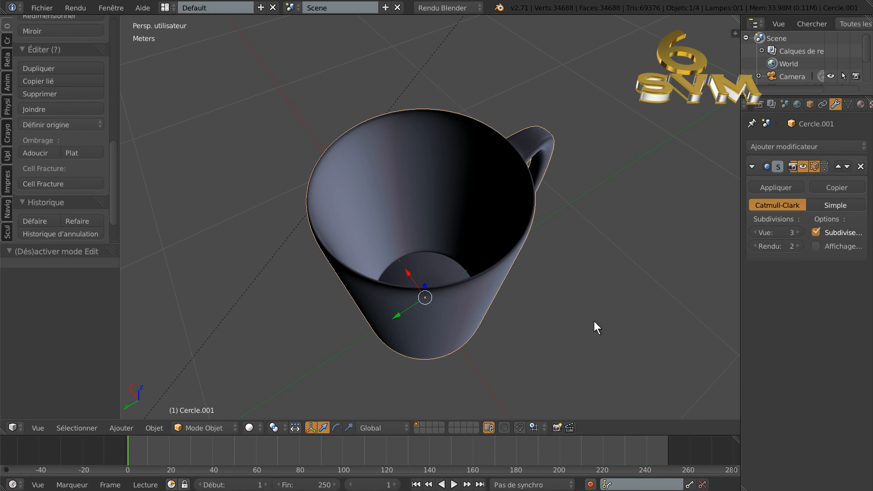
middle_drag(621, 342, 598, 278)
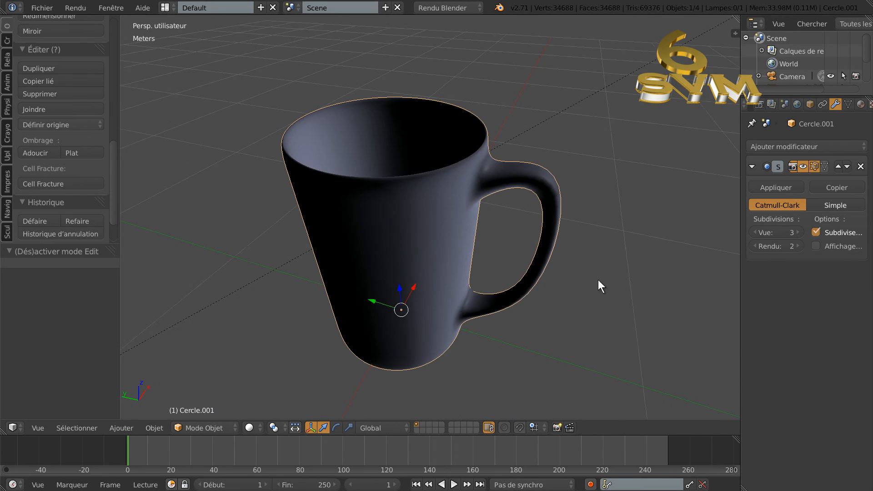
scroll(598, 282, up, 1)
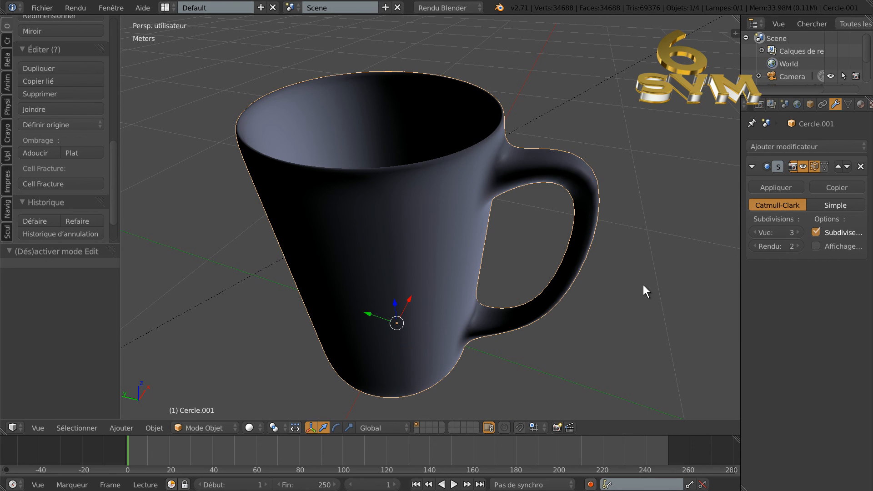